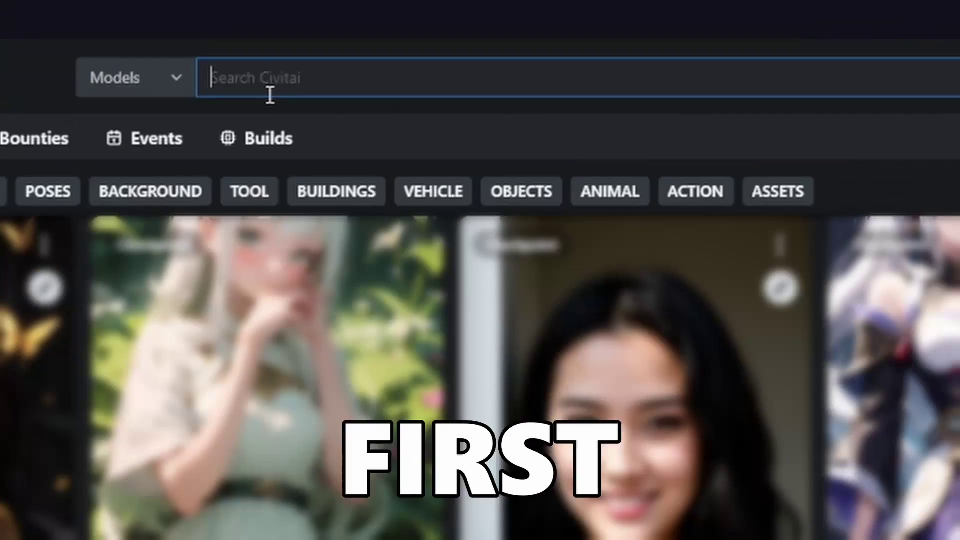
- Search Civitai for 'pixel art' models and open the AziibPixelMix model page
type("rt")
key("Return")
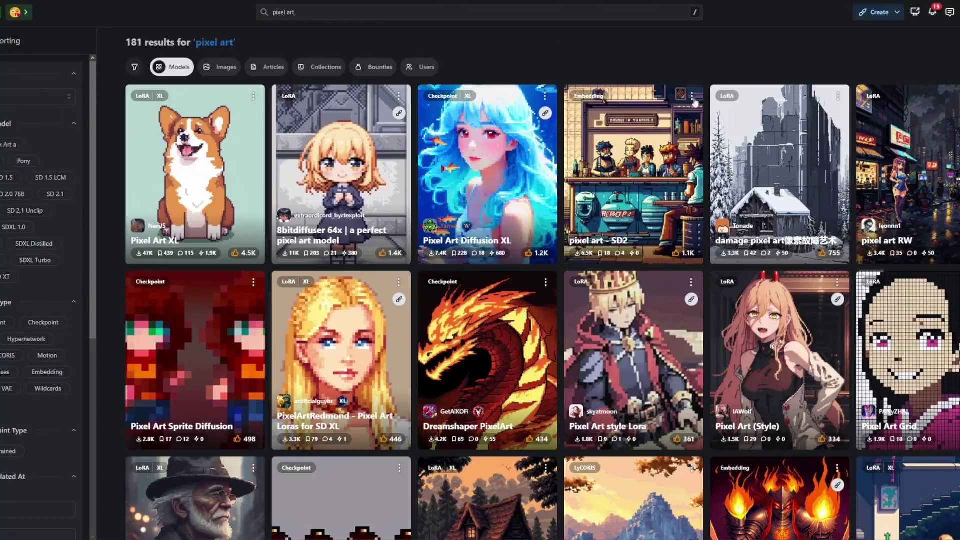
scroll(469, 179, "down", 20)
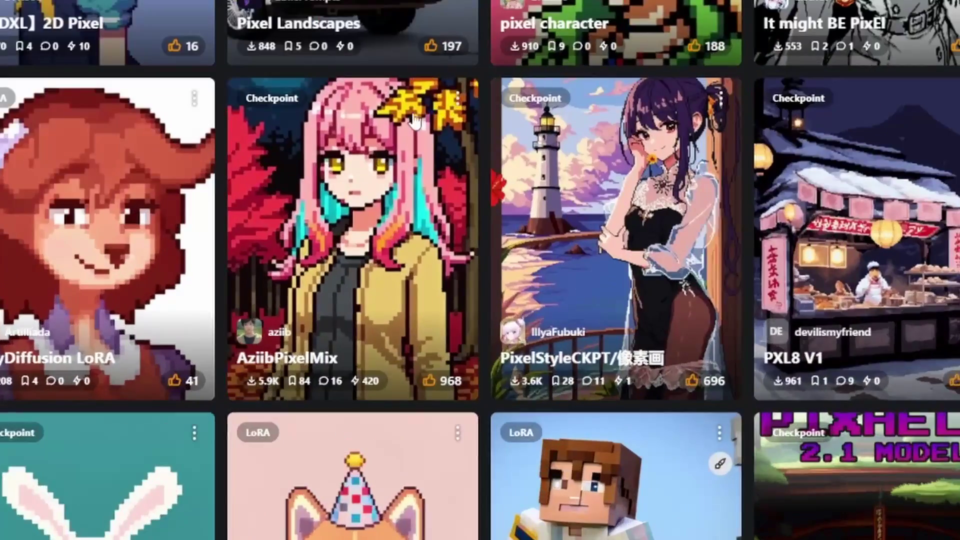
left_click(414, 122)
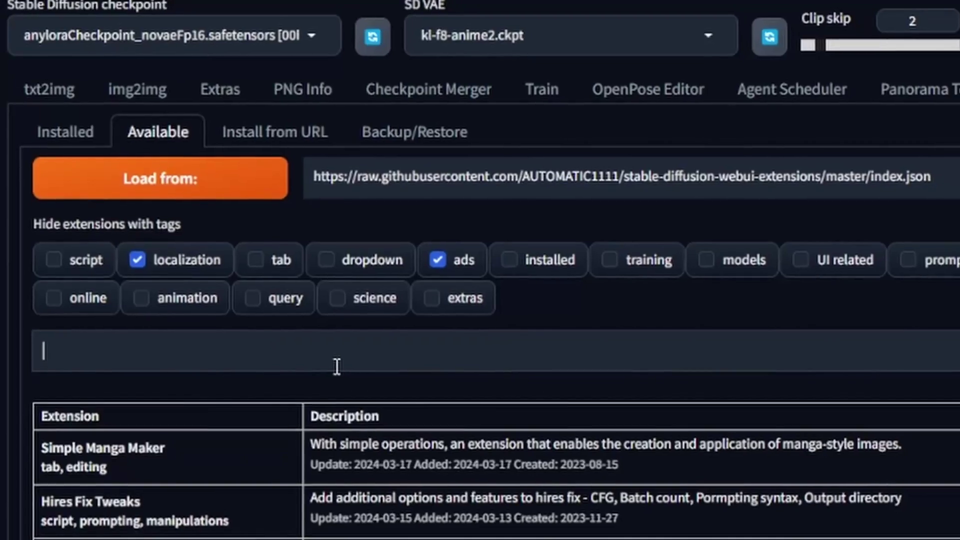
- Add Pixel art to the postprocessing operations and enable the txt2img Pixel art effect with Downscale 8
type("pixel art")
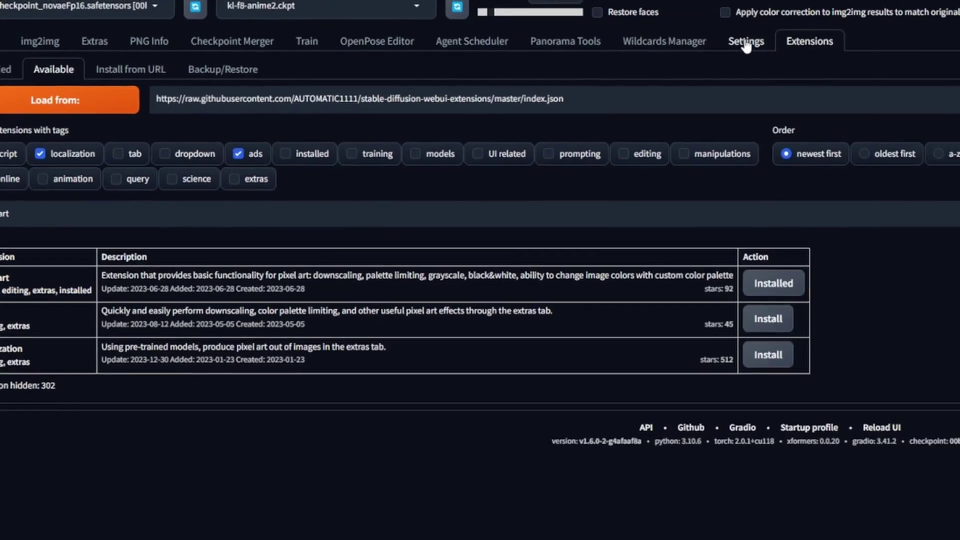
left_click(940, 34)
scroll(20, 350, "down", 5)
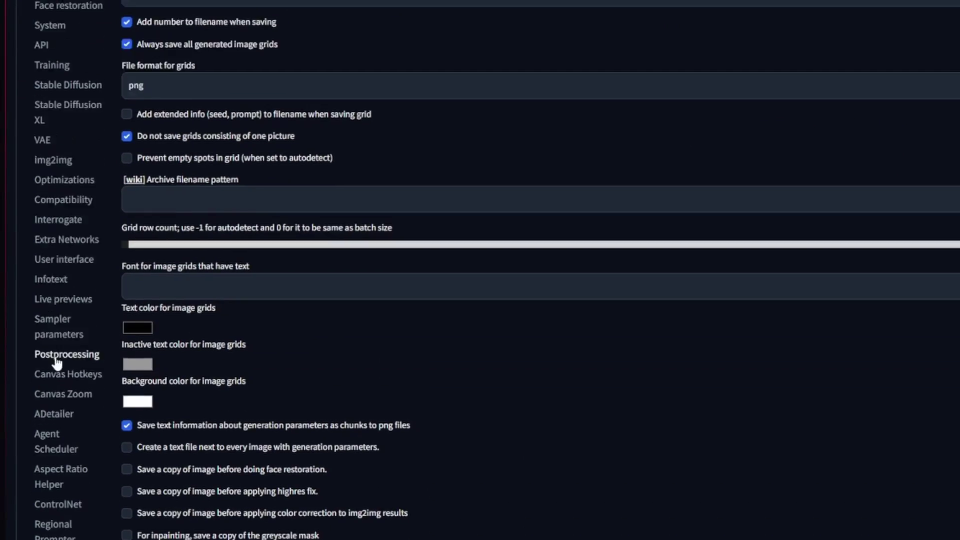
left_click(31, 356)
left_click(132, 205)
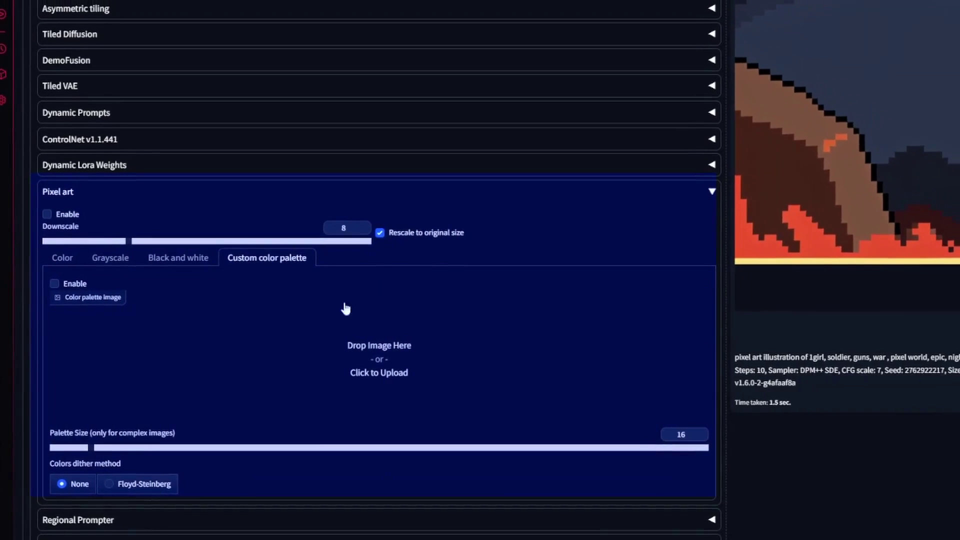
left_click(62, 257)
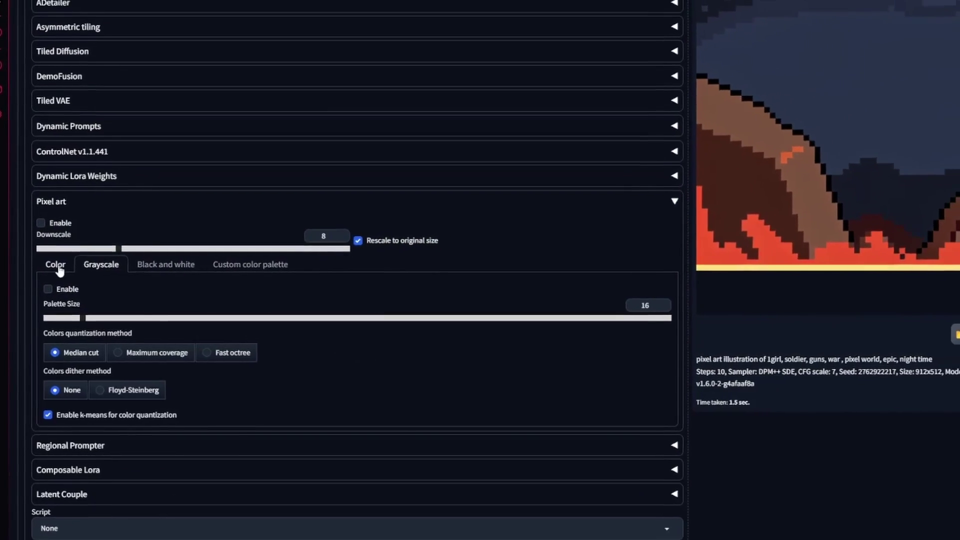
left_click(34, 232)
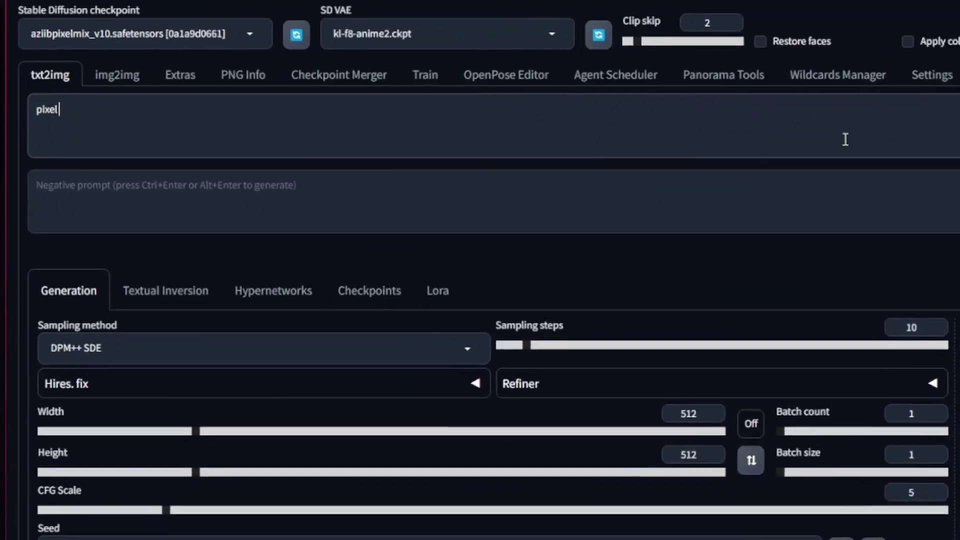
- Open the Game Icon Research Institute LoRA page and advance its example images three slides
type("art, pixel")
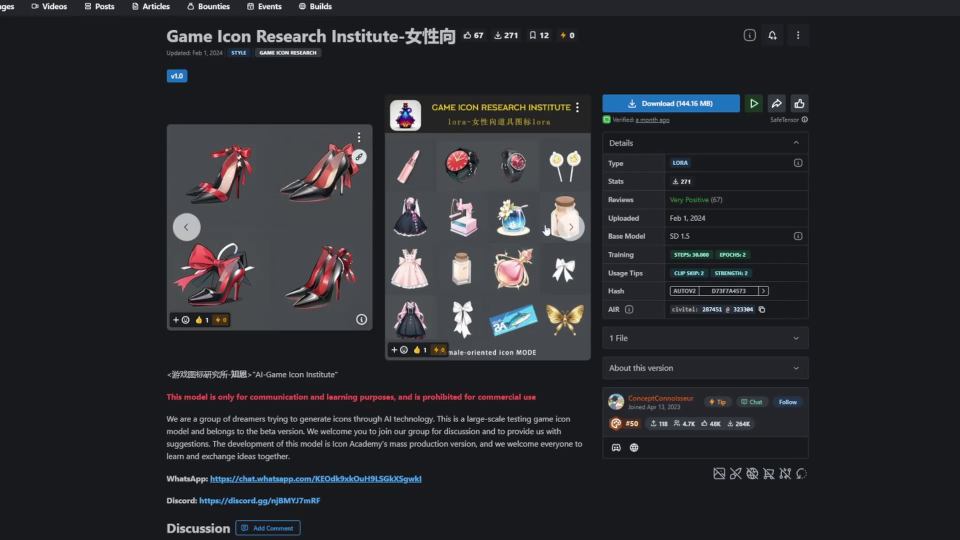
left_click(570, 227)
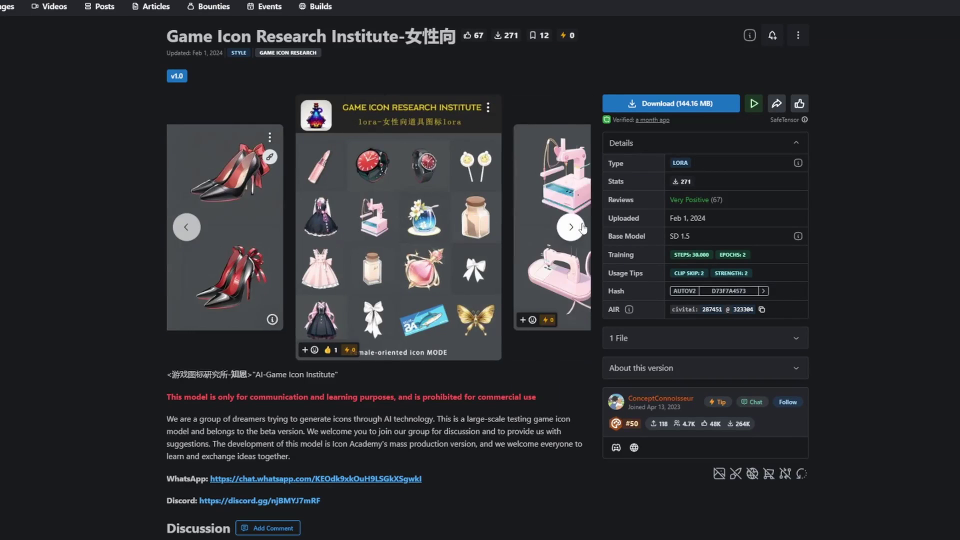
left_click(571, 227)
left_click(571, 227)
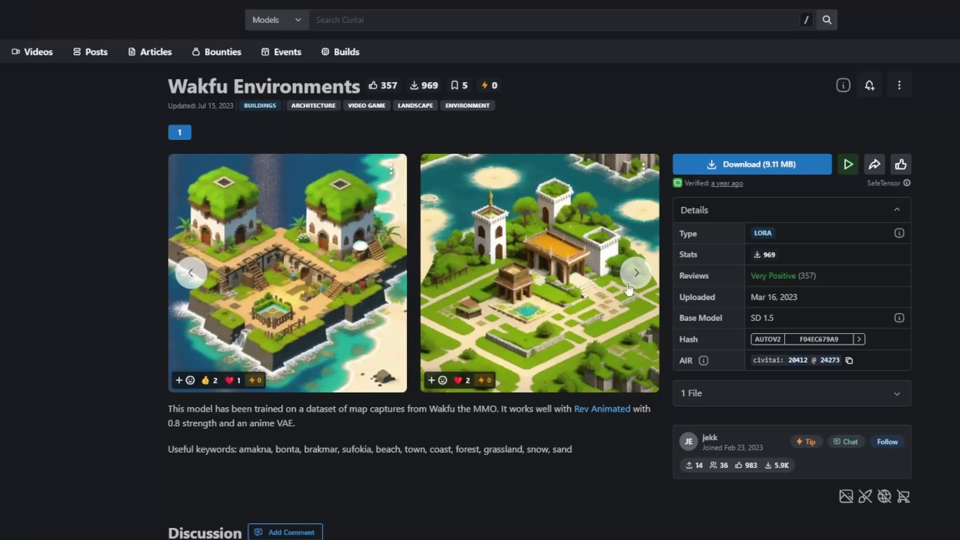
- Load a depth image into ControlNet Unit 2 with the Depth control type and depth_midas preprocessor
left_click(636, 272)
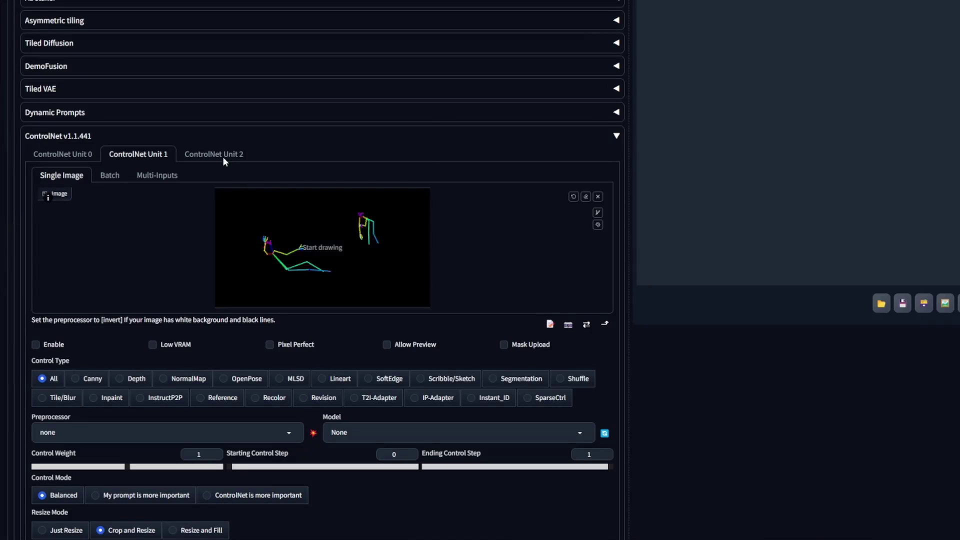
left_click(214, 154)
left_click_drag(223, 156, 280, 250)
left_click(149, 380)
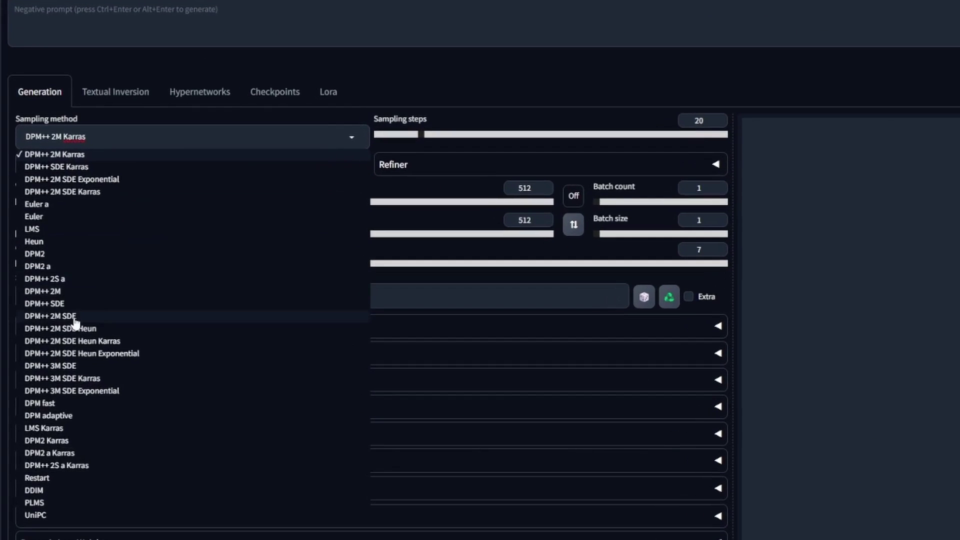
- Use the DPM++ SDE sampler with 10 steps and CFG 5, and expand Asymmetric tiling
left_click(58, 303)
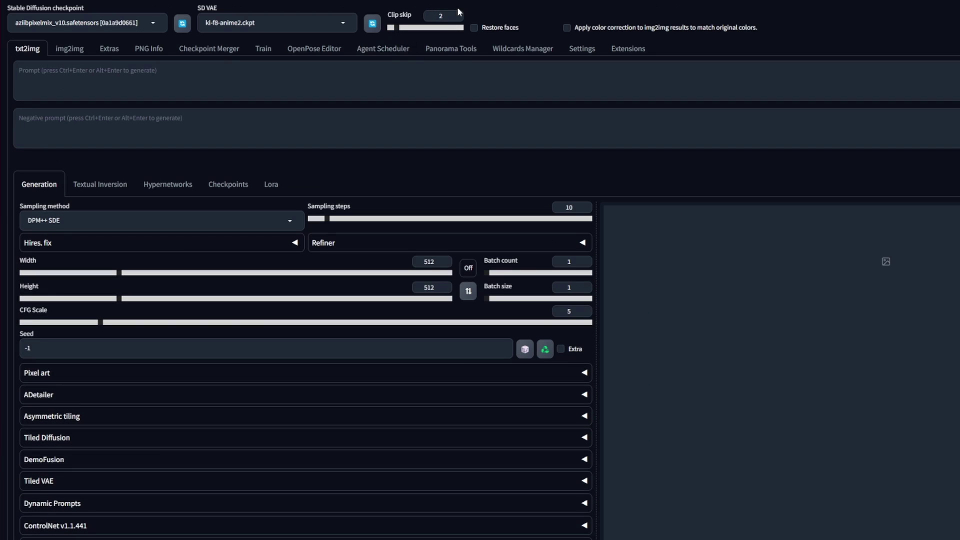
scroll(160, 365, "down", 1)
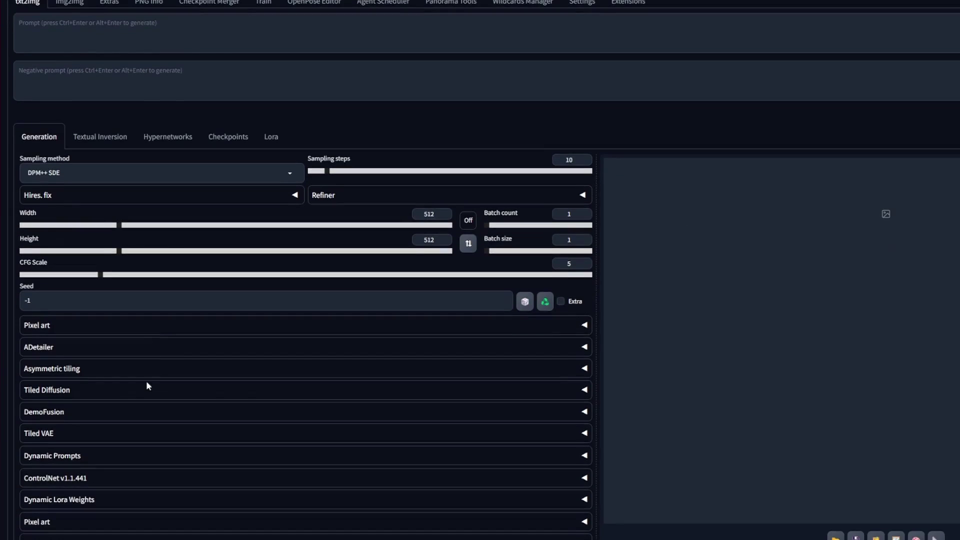
left_click(128, 418)
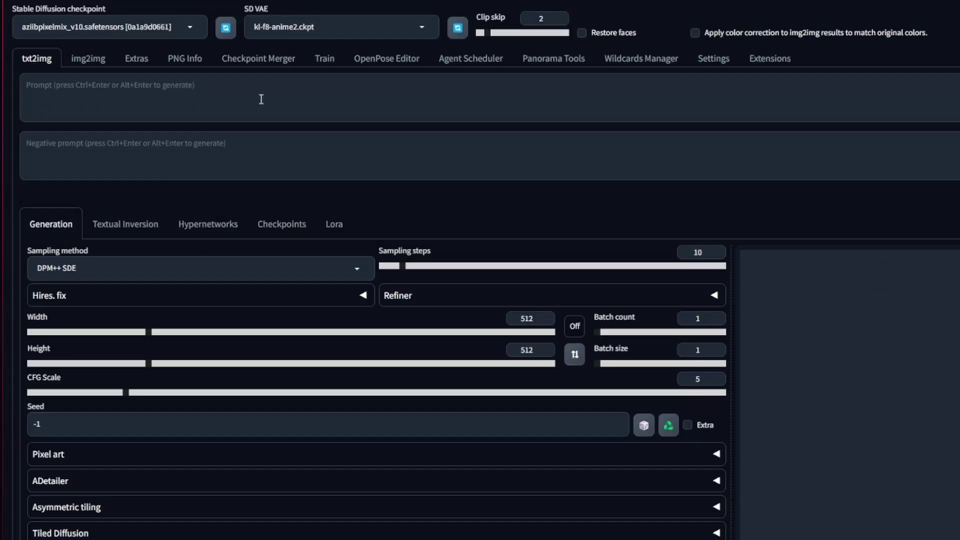
- Generate an 840×280 snowy pixel-art mountain landscape with a locked 3:1 ratio
type("snowy landscape, mountains, tall trees, far away, pixel art, pixel world")
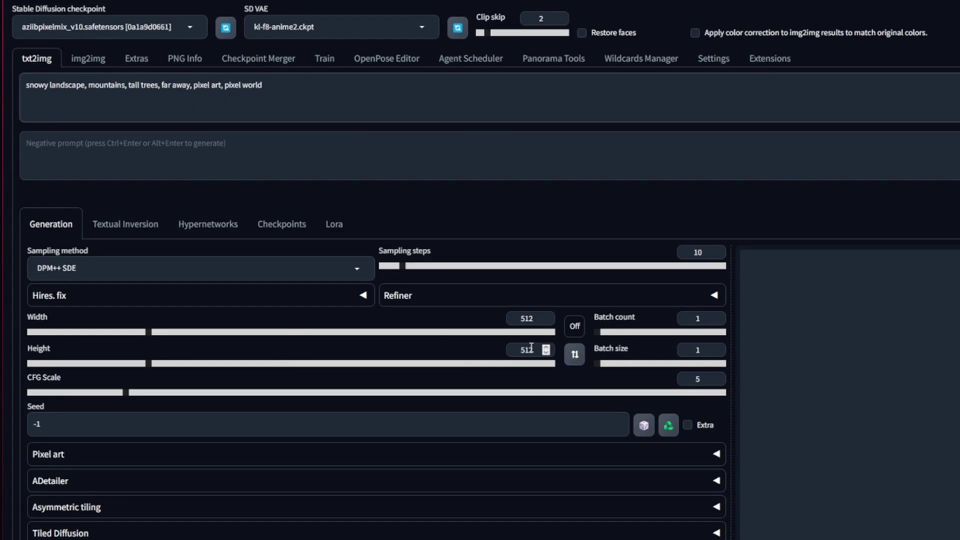
left_click(520, 350)
type("270")
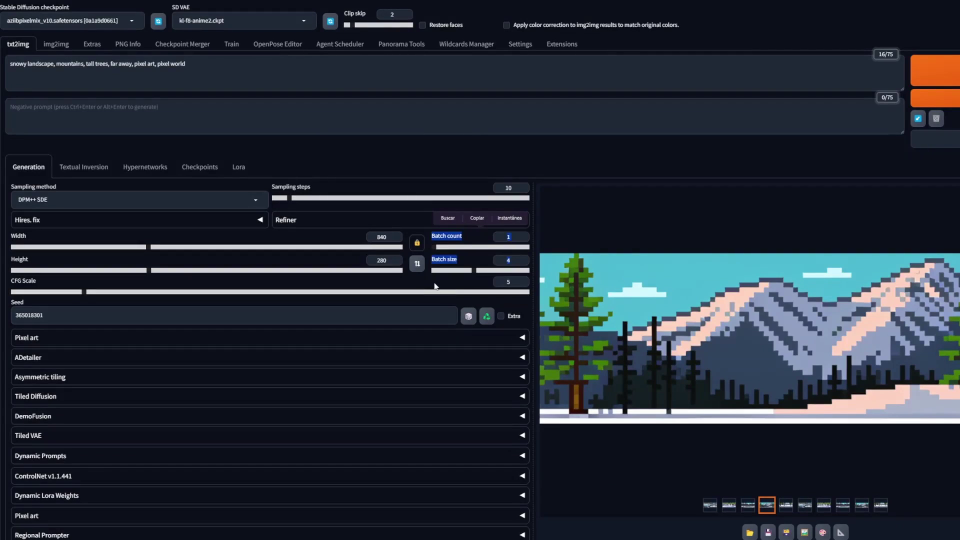
left_click(224, 219)
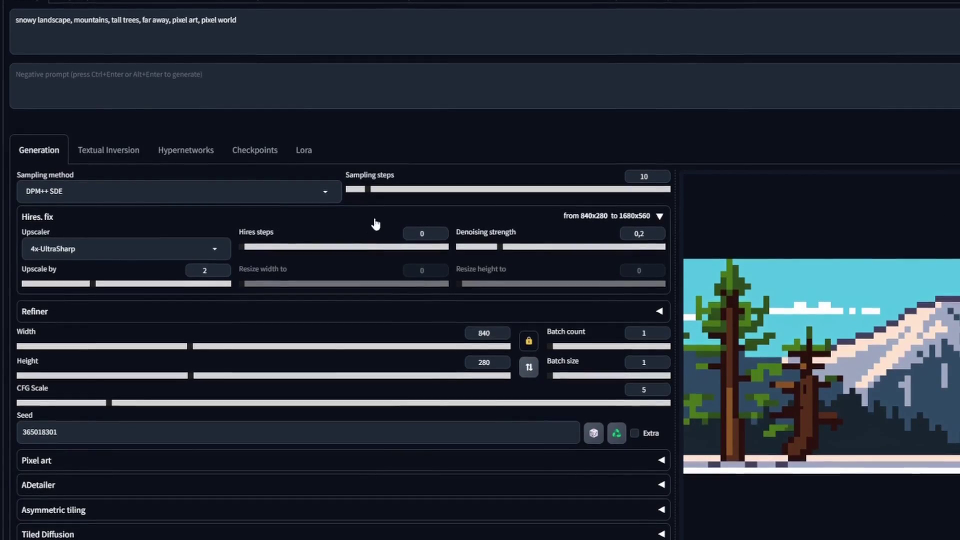
left_click(396, 223)
key("ctrl+Return")
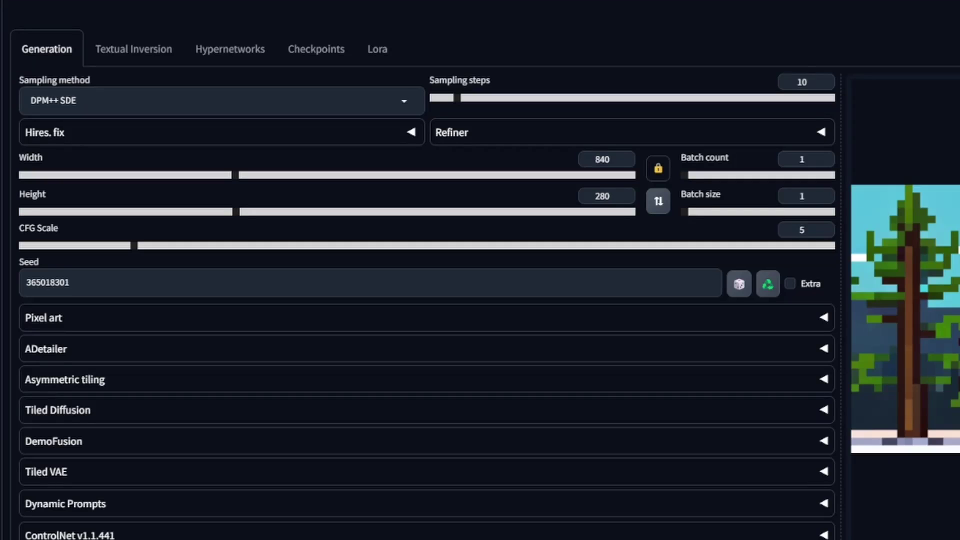
- Set the hires fix denoising strength to 0.7
left_click(176, 143)
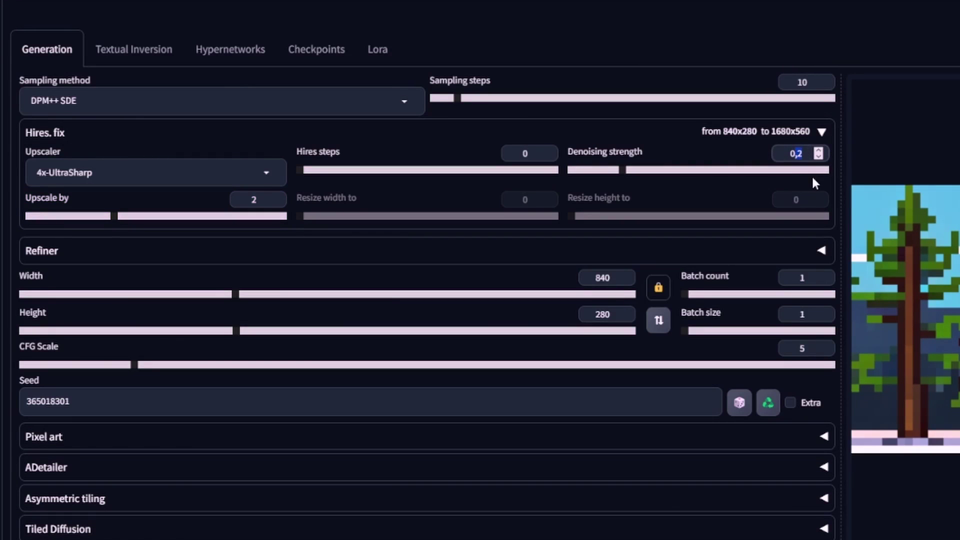
key("BackSpace")
type("7")
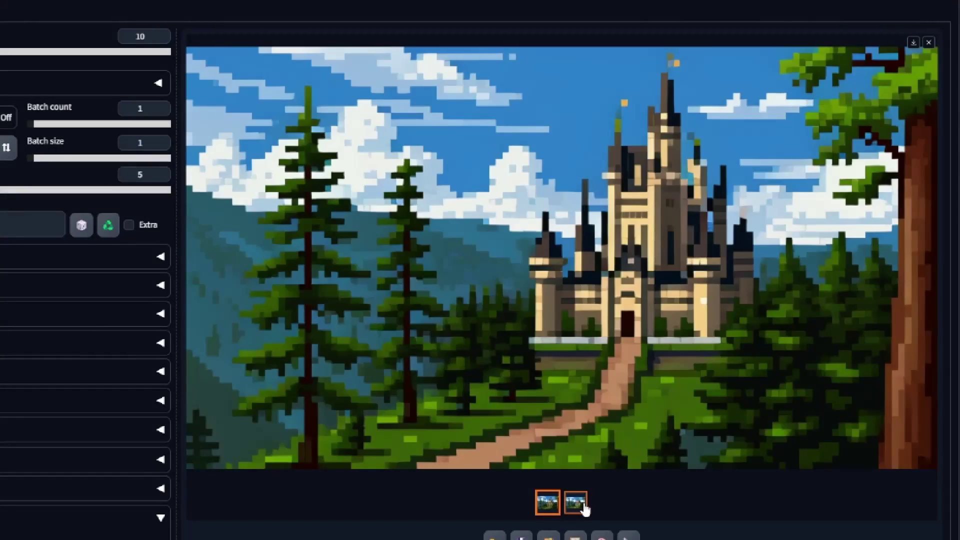
- Flip between the two pine-forest castle thumbnails in the output gallery to compare them
left_click(585, 508)
left_click(548, 503)
left_click(583, 502)
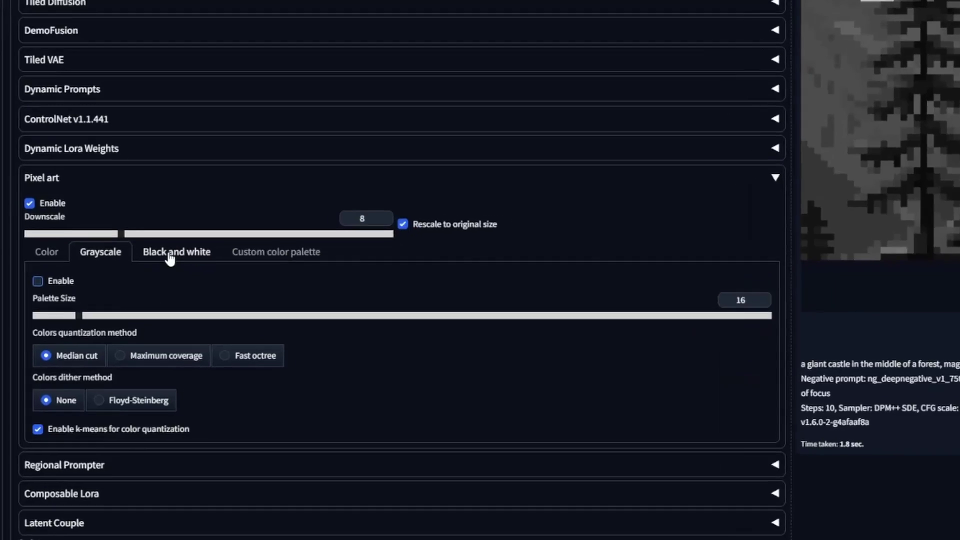
- Show the Pixel art black-and-white options, then the Custom color palette options with palette size 16
left_click(168, 252)
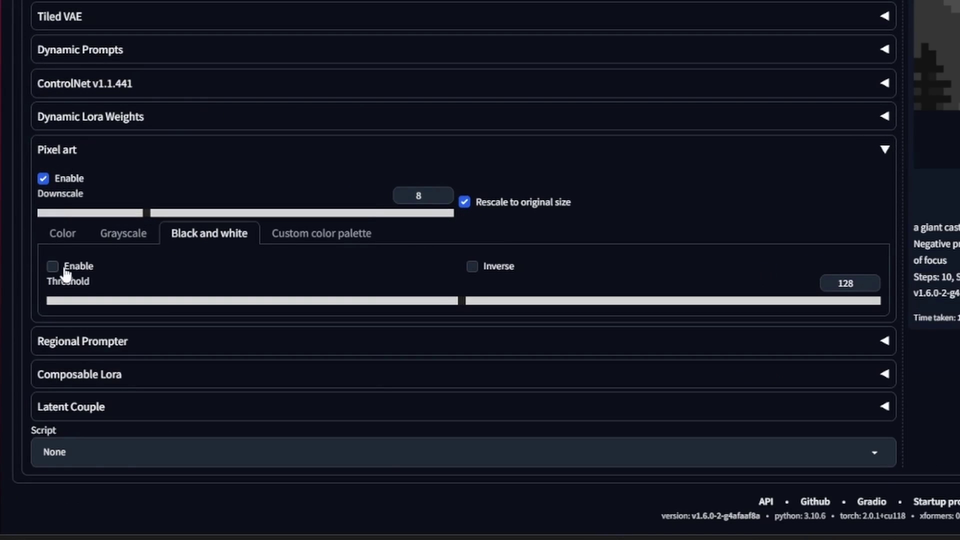
scroll(480, 270, "up", 5)
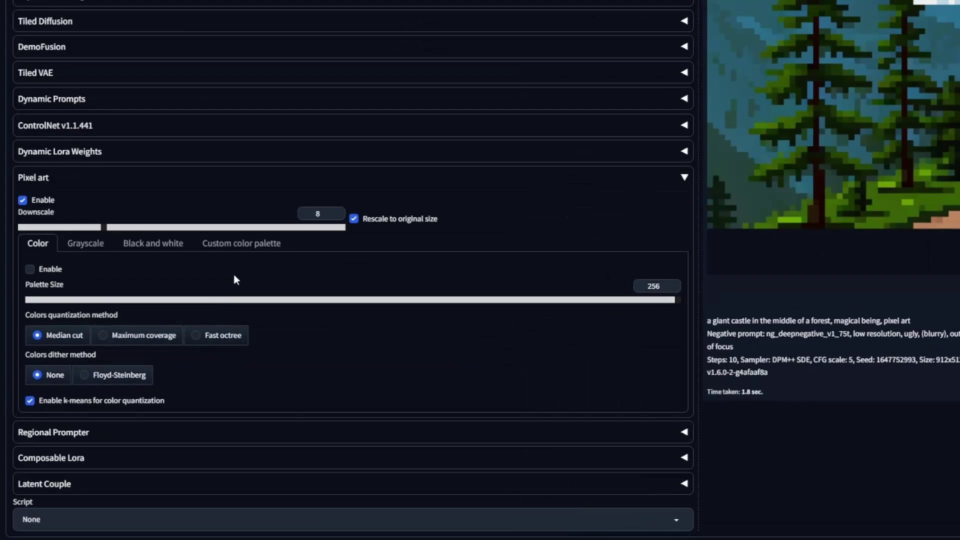
left_click(255, 249)
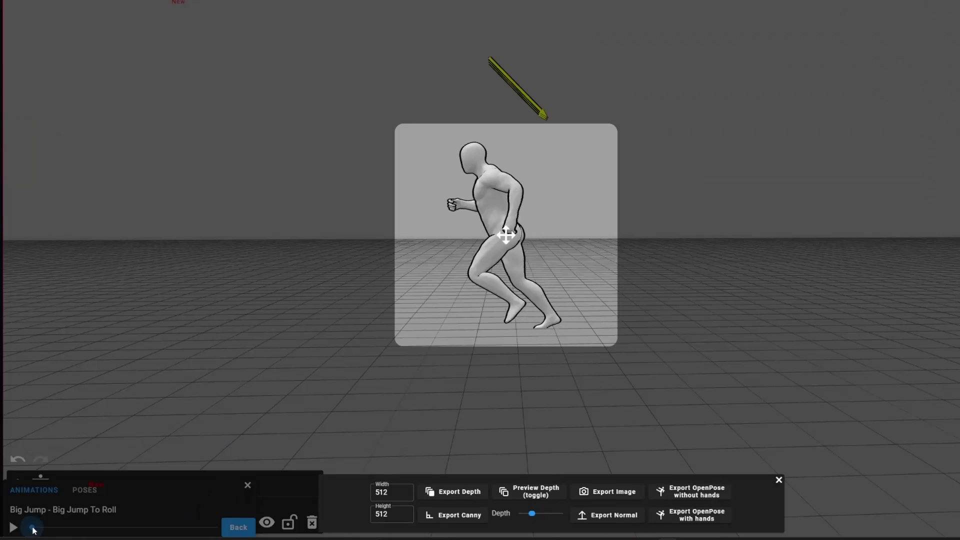
- Pose the 3D figure at another timeline frame for the depth-map figure collage
left_click_drag(30, 526, 65, 528)
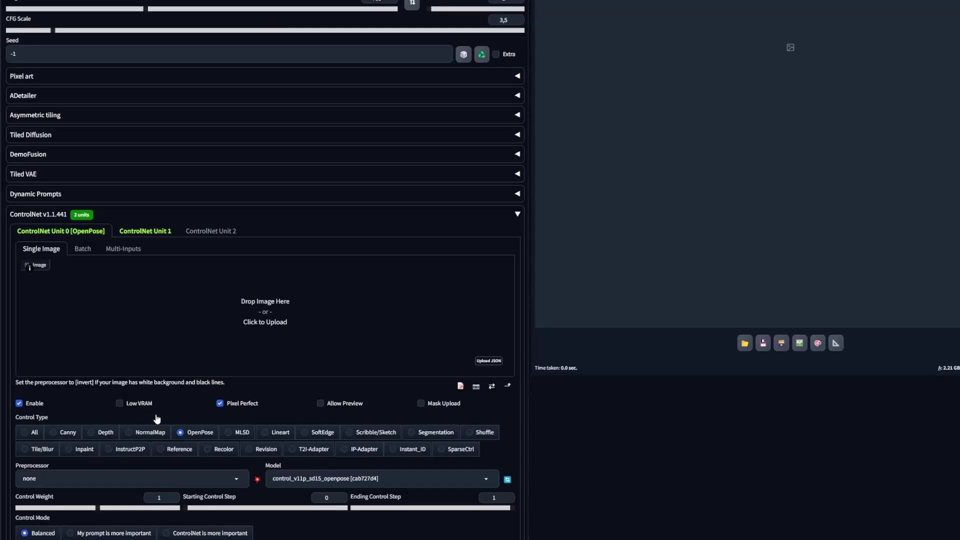
scroll(50, 313, "down", 2)
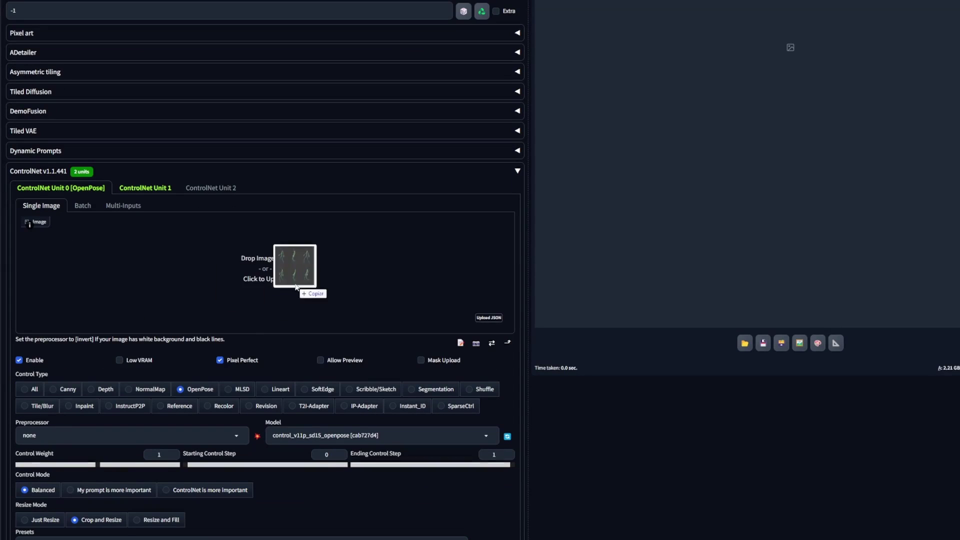
- Set ControlNet Unit 1 to Depth on the walking depth sheet, weight 0.85, ending step 0.65
left_click(146, 188)
scroll(285, 170, "down", 1)
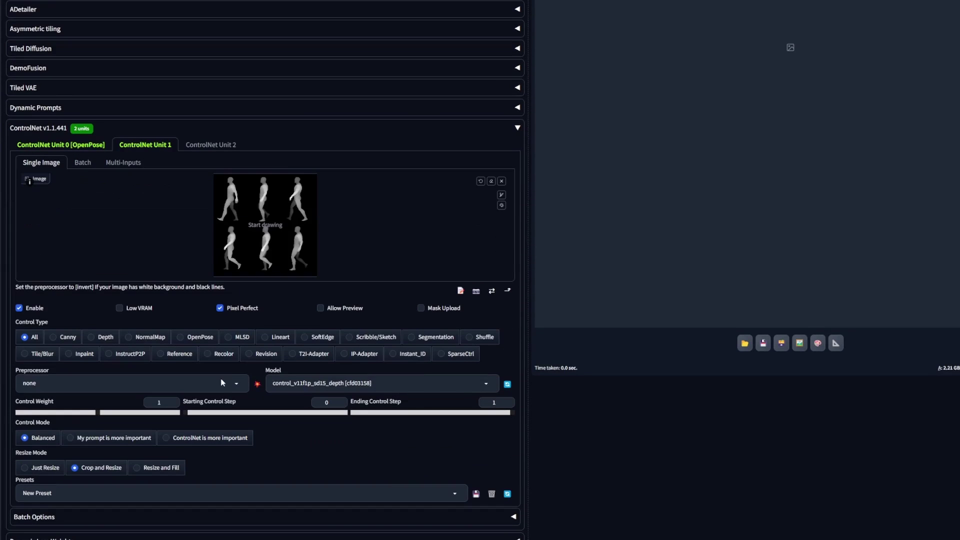
scroll(190, 344, "down", 1)
left_click(40, 378)
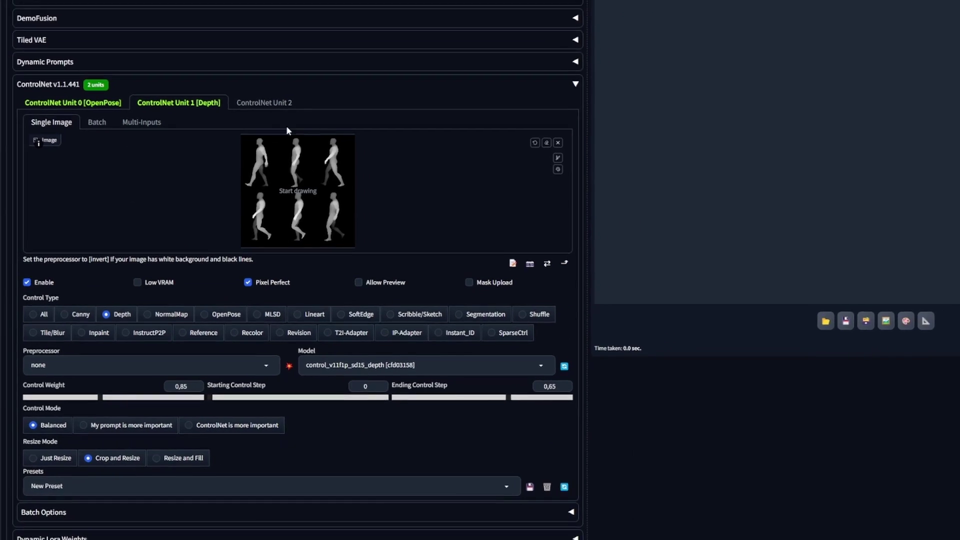
scroll(709, 289, "up", 8)
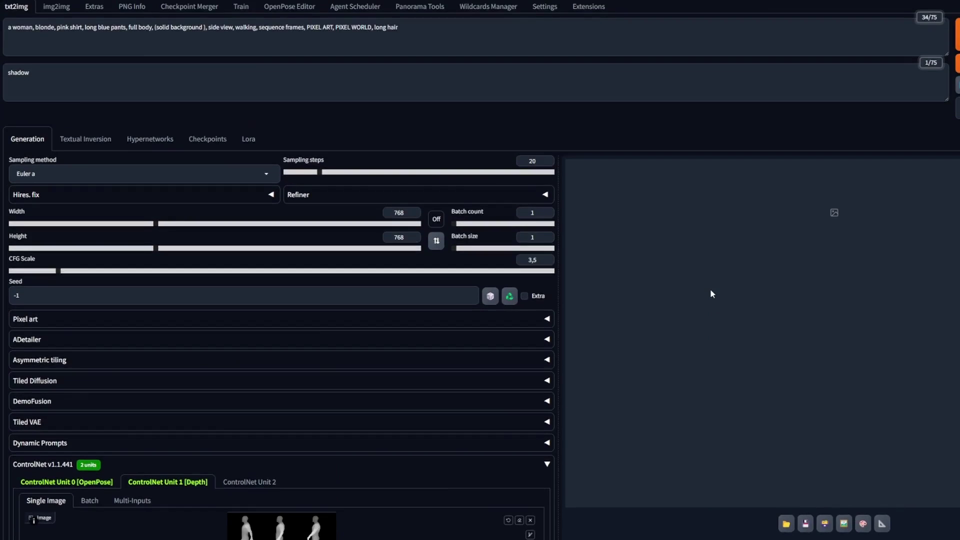
scroll(710, 289, "up", 1)
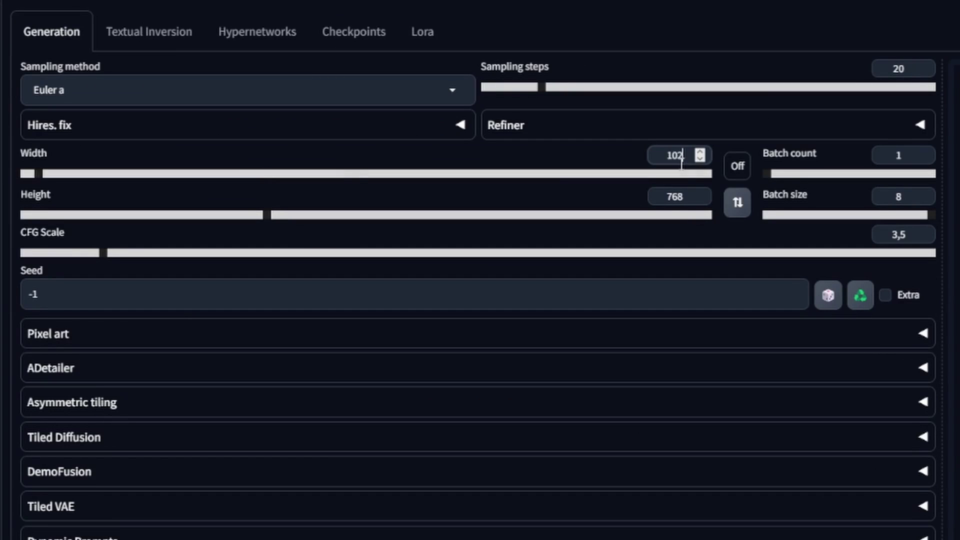
- Switch the sampler to DPM++ SDE, raise sampling steps to 14, and review the OpenPose unit
left_click(239, 90)
left_click(95, 301)
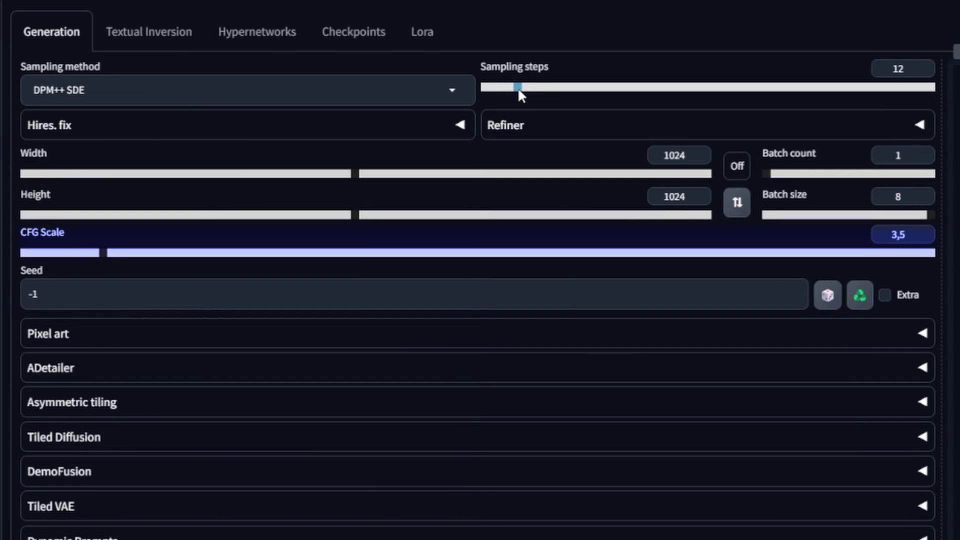
left_click_drag(517, 87, 523, 88)
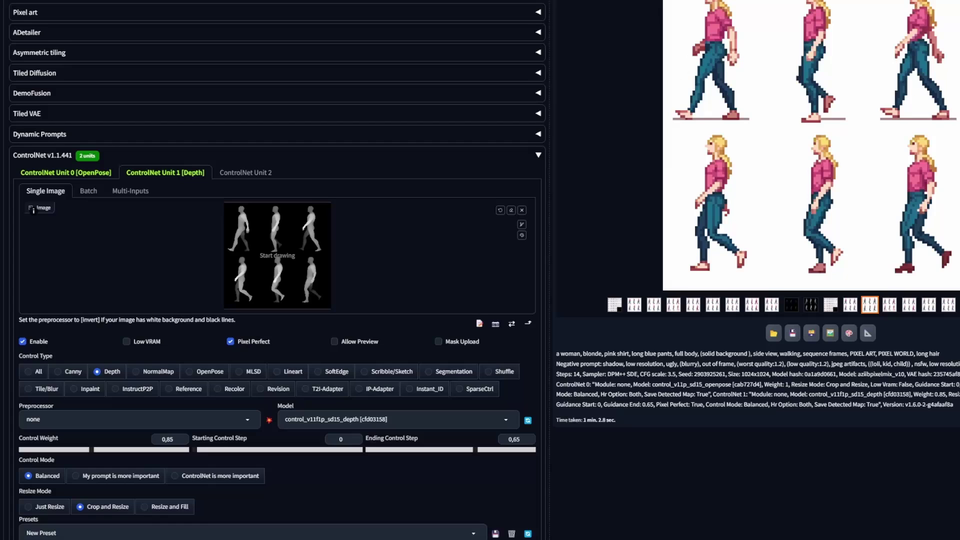
left_click(100, 174)
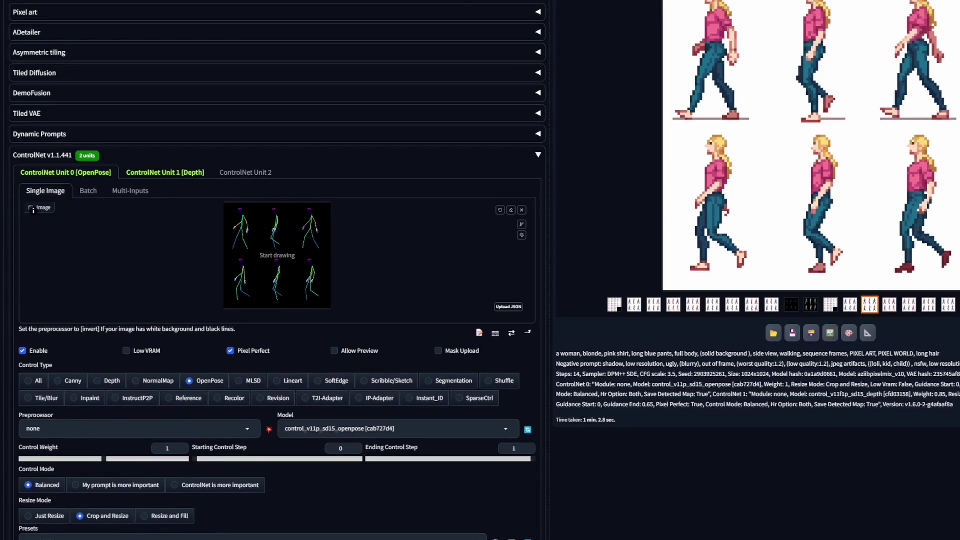
- Load the walking sprite sheet into ControlNet Unit 2 as reference_adain+attn with Pixel Perfect, starting at 0.15
left_click(275, 176)
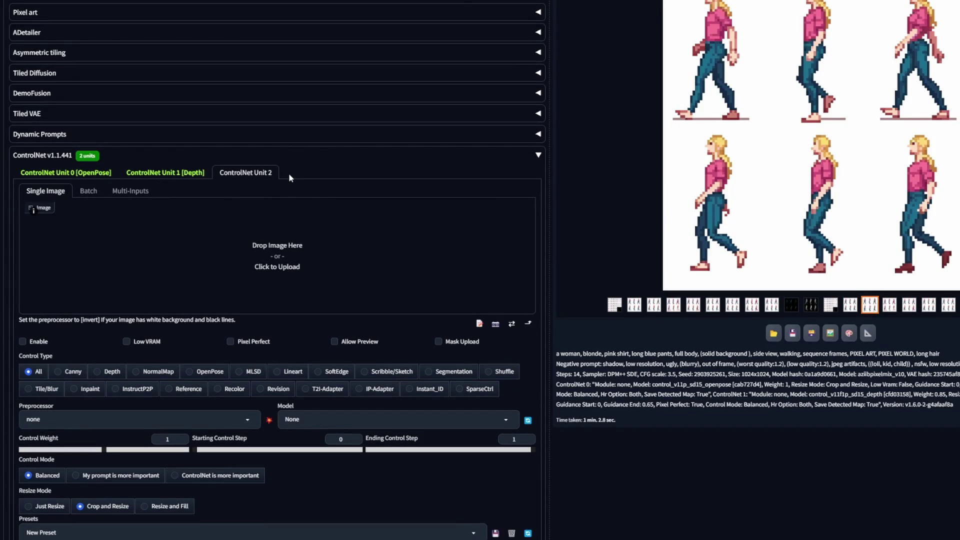
left_click_drag(810, 145, 277, 255)
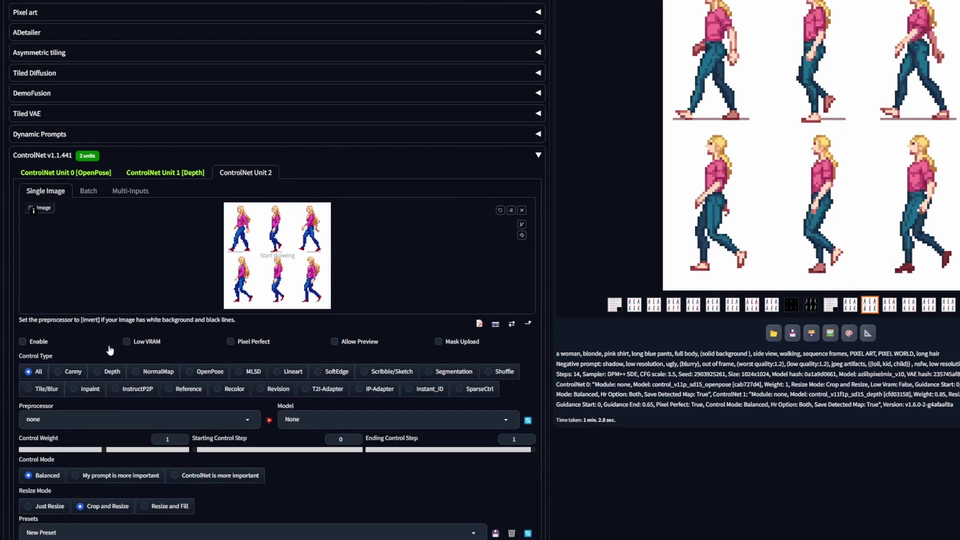
left_click(23, 341)
left_click(230, 341)
left_click(180, 389)
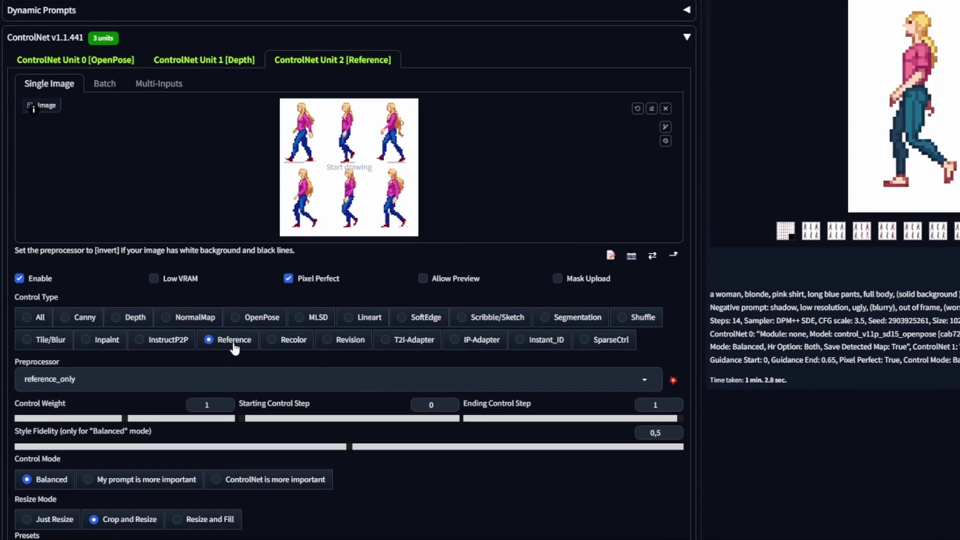
left_click(119, 419)
left_click(80, 348)
left_click_drag(251, 418, 274, 418)
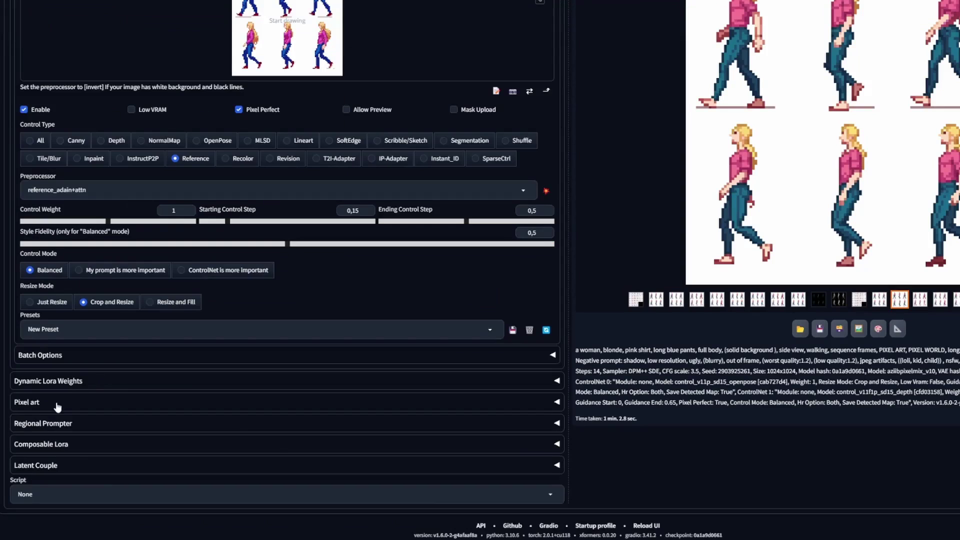
- Expand the Pixel art settings and view the running sprite sheet result large
left_click(160, 400)
scroll(160, 372, "down", 3)
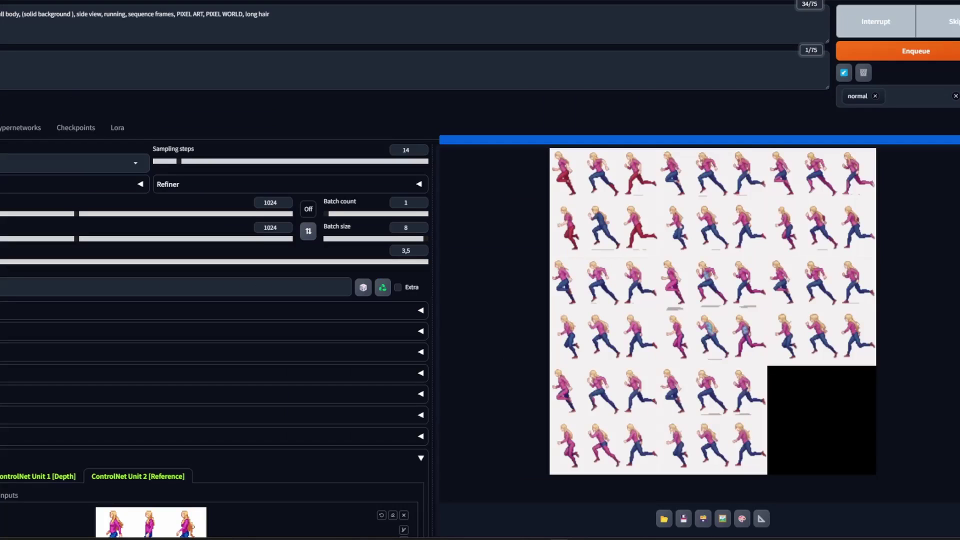
left_click(792, 493)
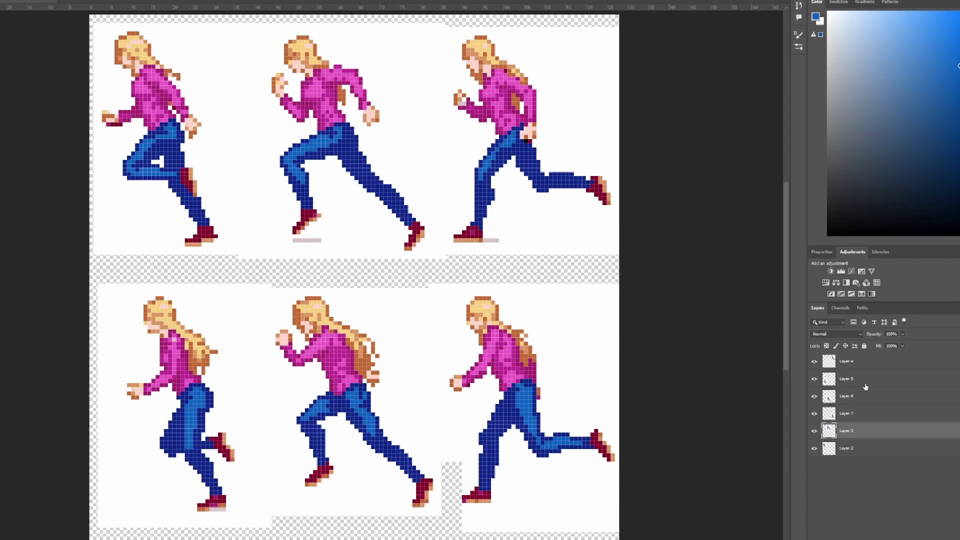
- Stack the second running frame over the first and bring up the animation timeline
left_click_drag(320, 154, 208, 154)
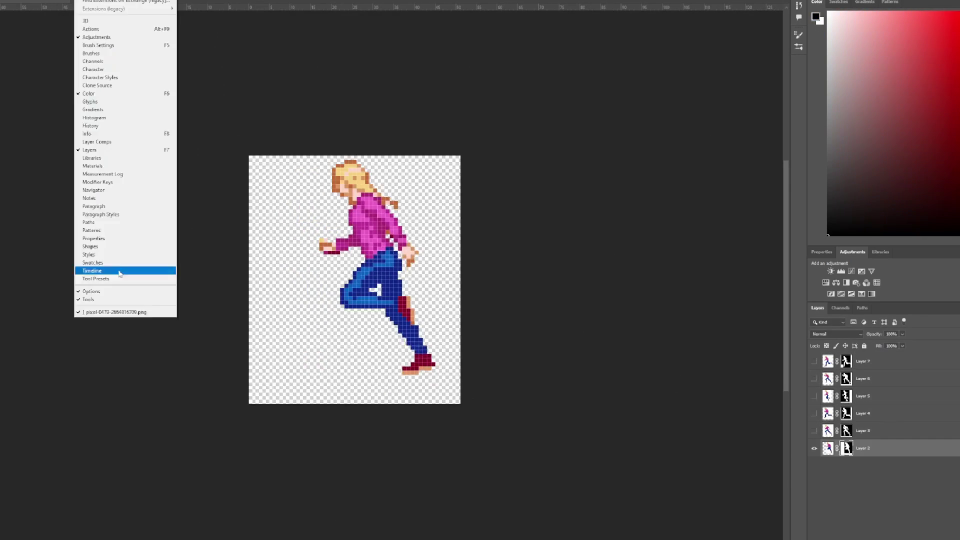
left_click(128, 268)
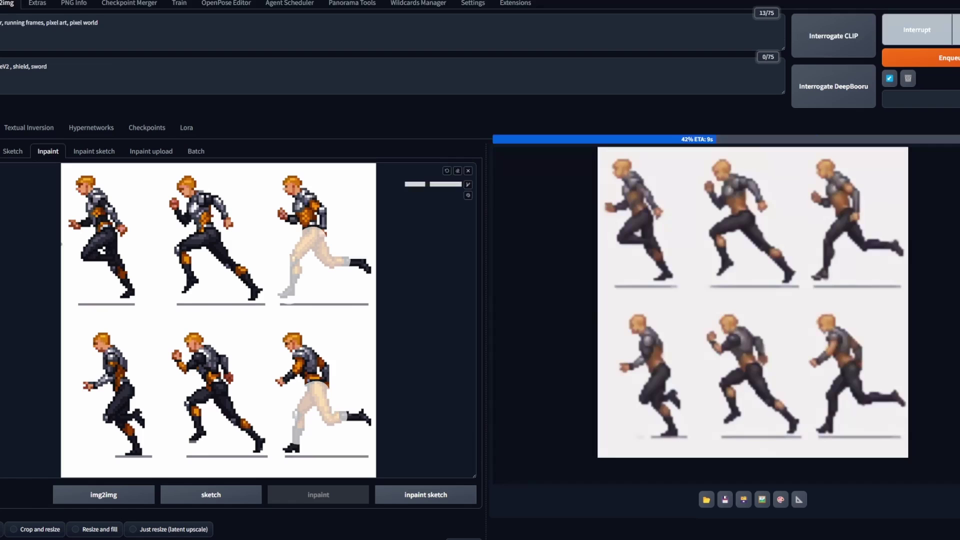
- Inspect the generated armored warrior running sheet with black pants at full size
left_click(746, 280)
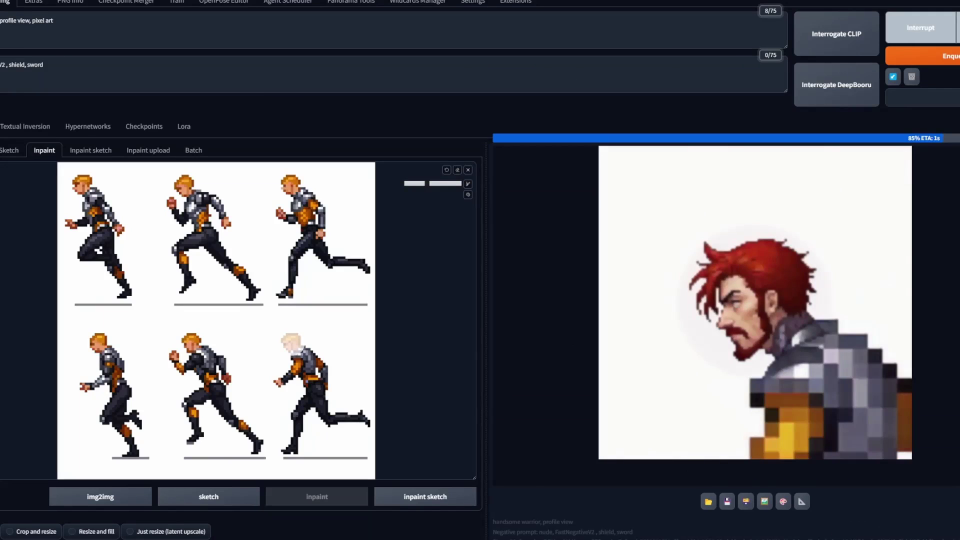
left_click(808, 356)
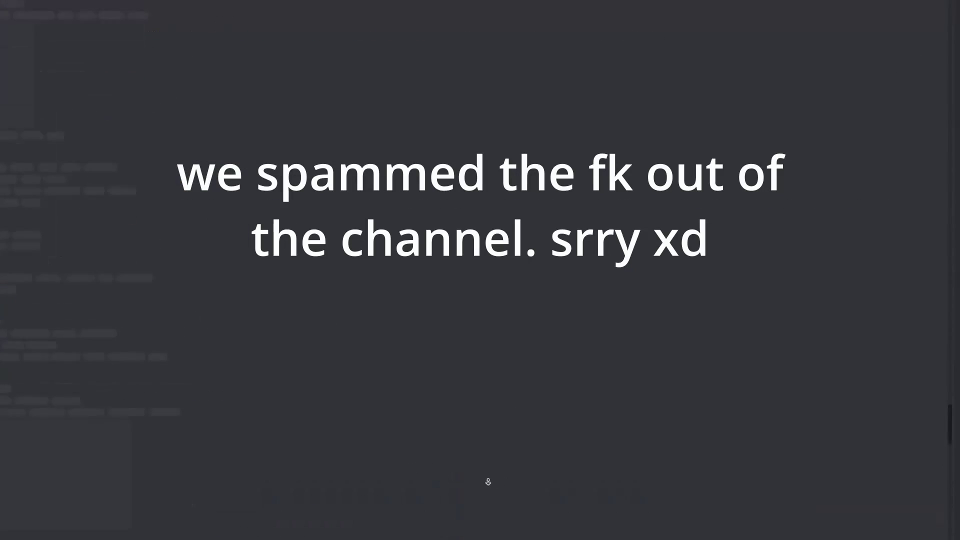
scroll(457, 456, "up", 5)
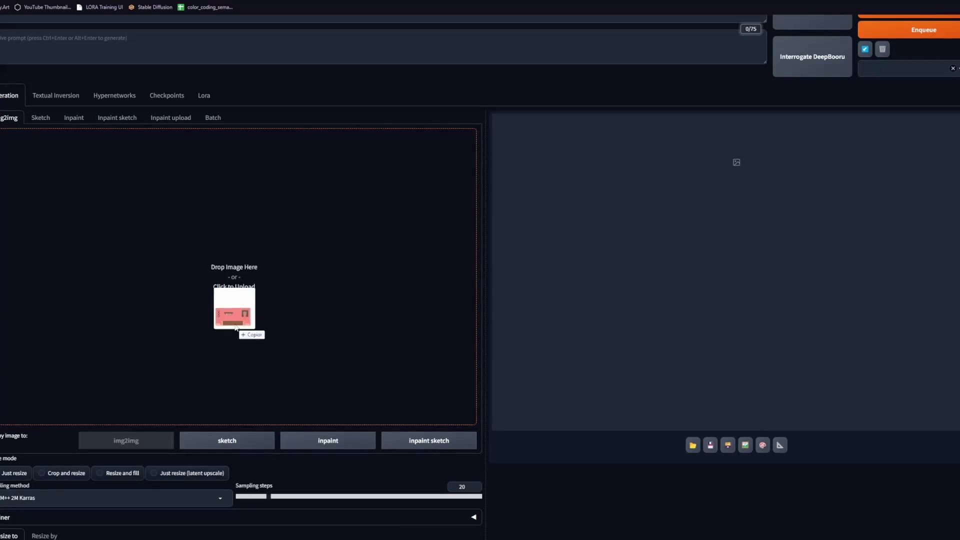
- Generate from the dropped sketch, then paste the dungeon sketch into img2img for the 1920×1080 run
left_click_drag(232, 317, 232, 315)
scroll(728, 285, "up", 2)
left_click(932, 87)
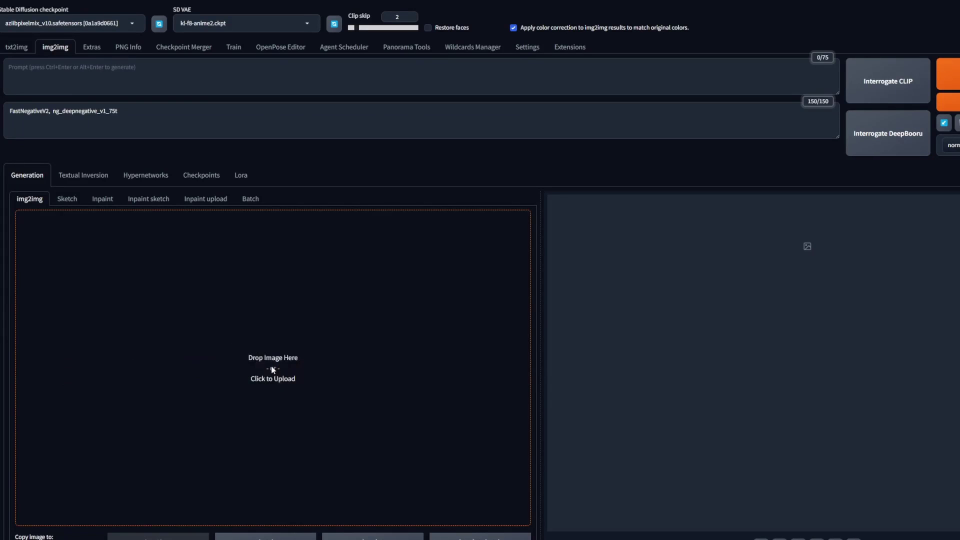
key("ctrl+v")
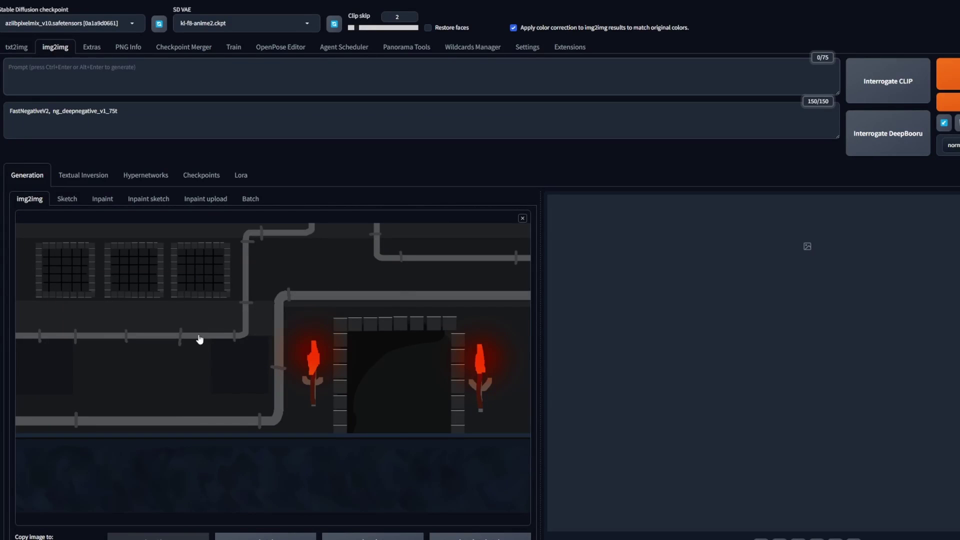
scroll(240, 362, "down", 5)
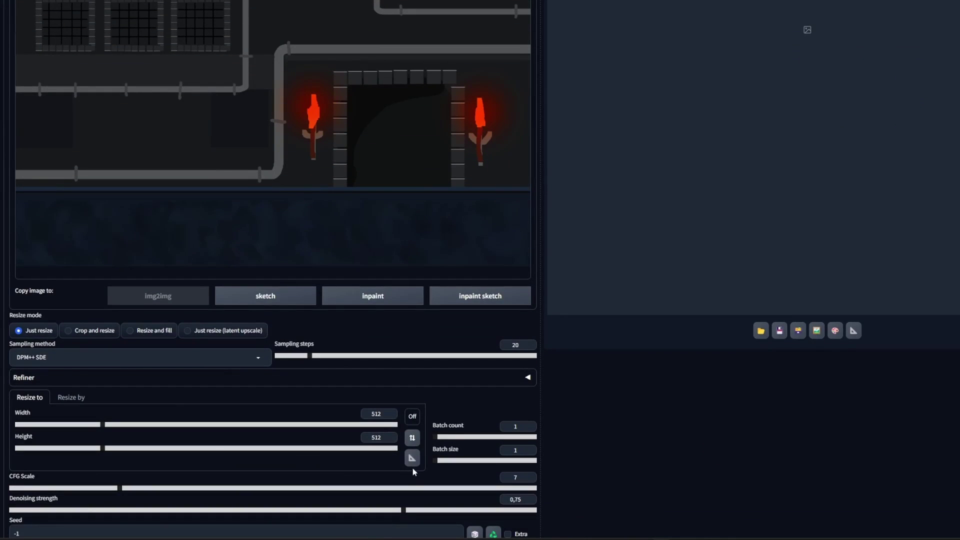
scroll(380, 459, "down", 3)
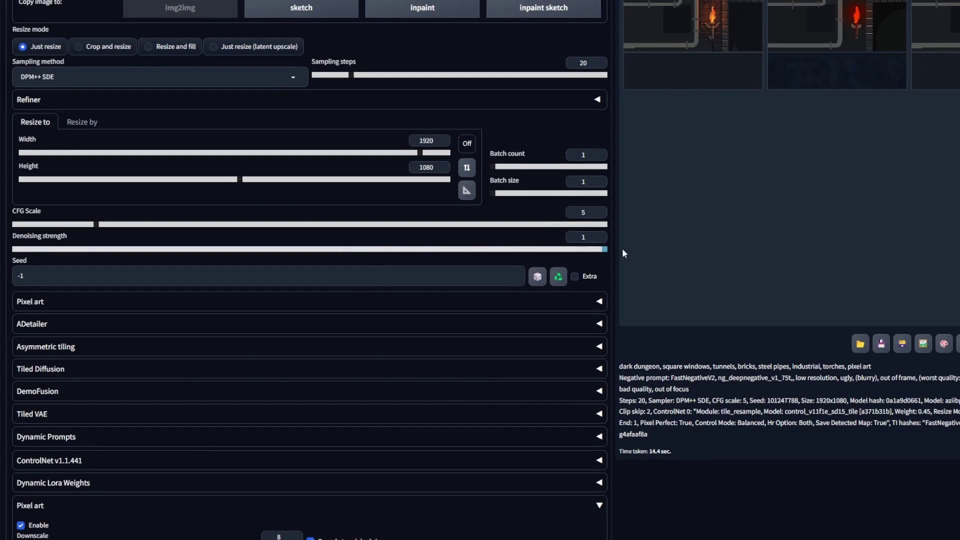
- Expand the ControlNet panel and enable ControlNet Unit 0
scroll(356, 352, "down", 5)
left_click(55, 213)
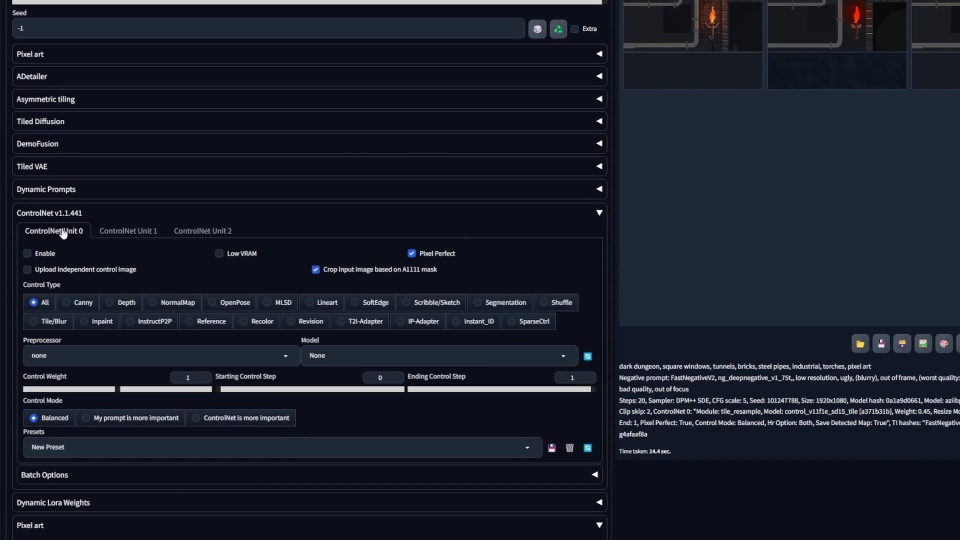
left_click(27, 253)
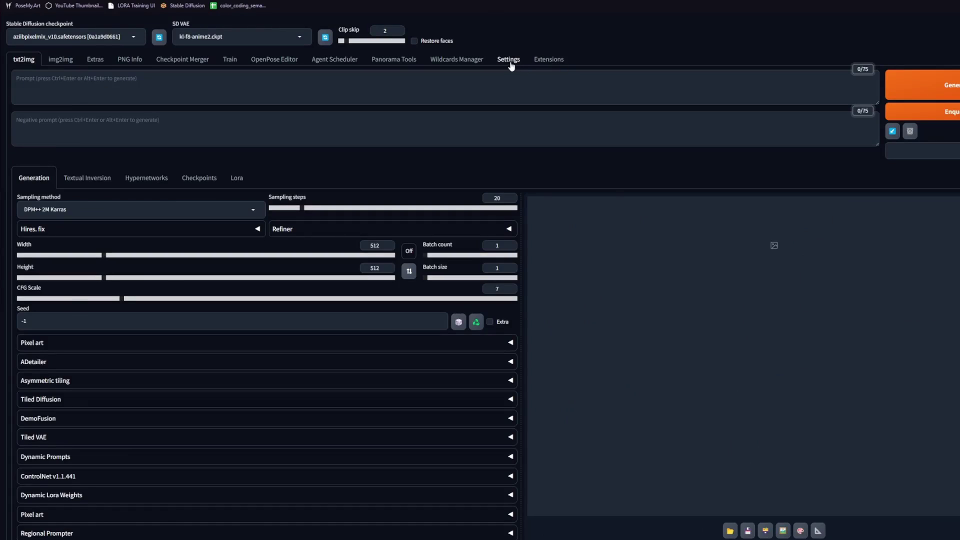
- Add img2img_color_correction to the quicksettings, turn it on, and regenerate the dungeon image
left_click(509, 63)
scroll(47, 366, "down", 4)
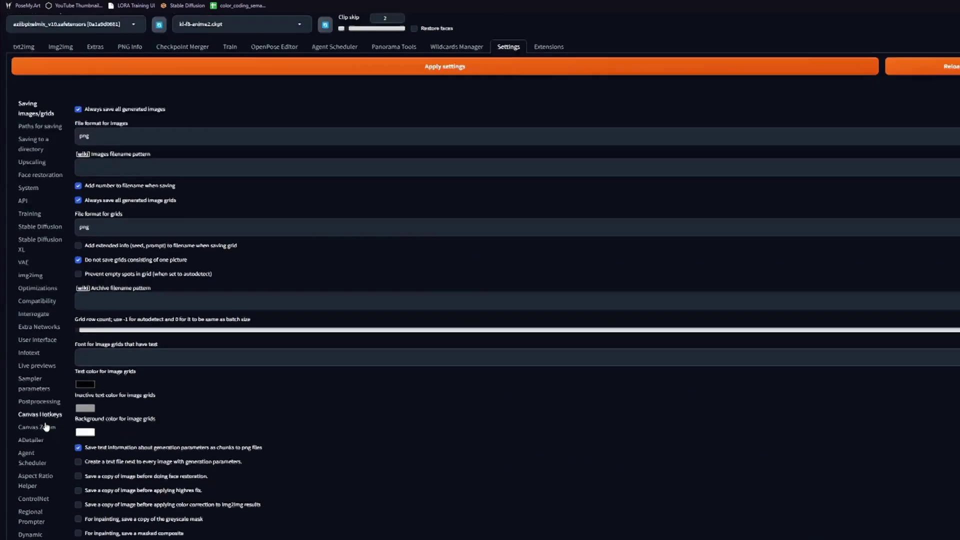
scroll(58, 437, "down", 20)
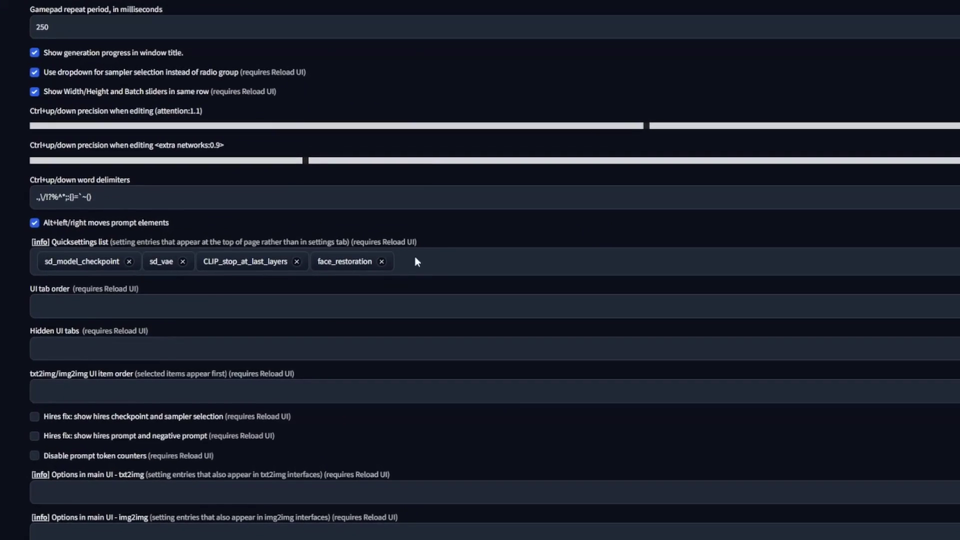
left_click(417, 255)
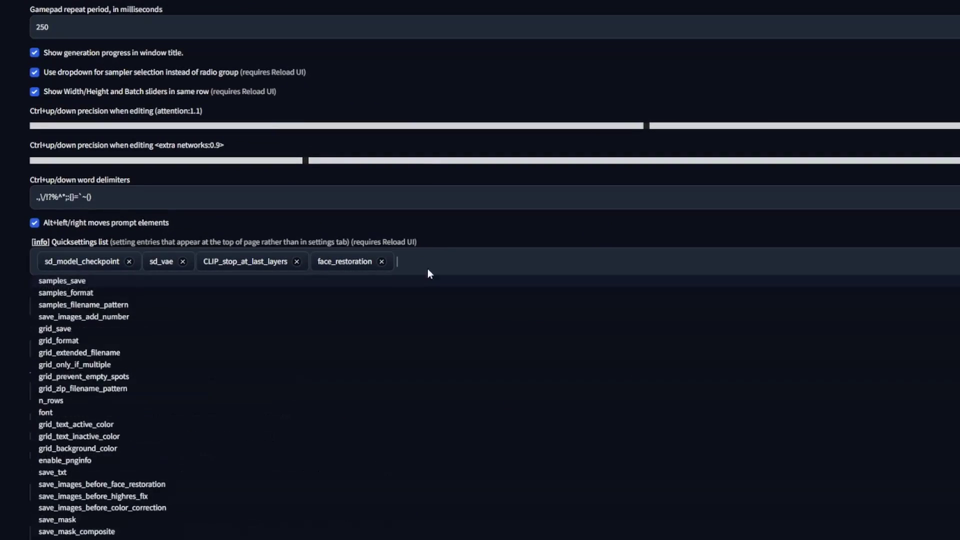
type("img")
left_click(123, 389)
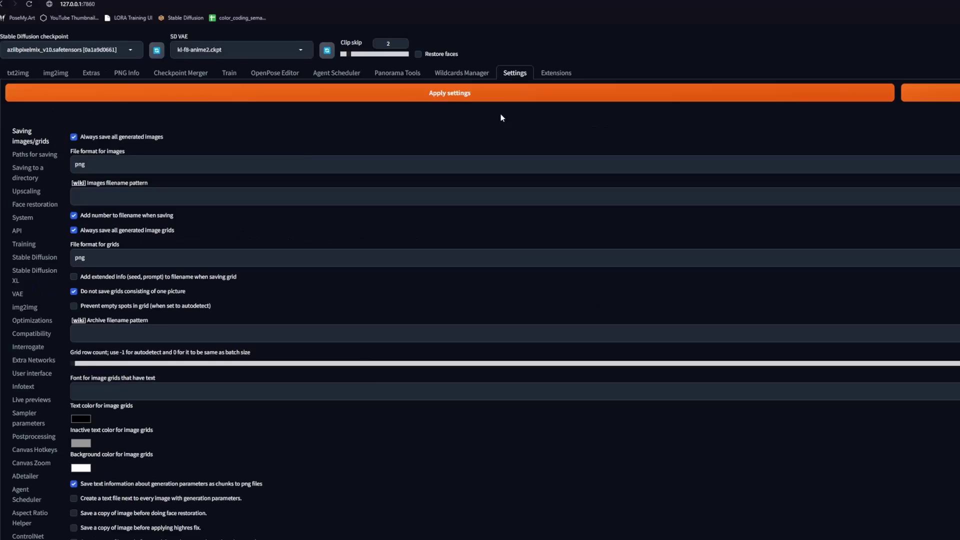
left_click(465, 102)
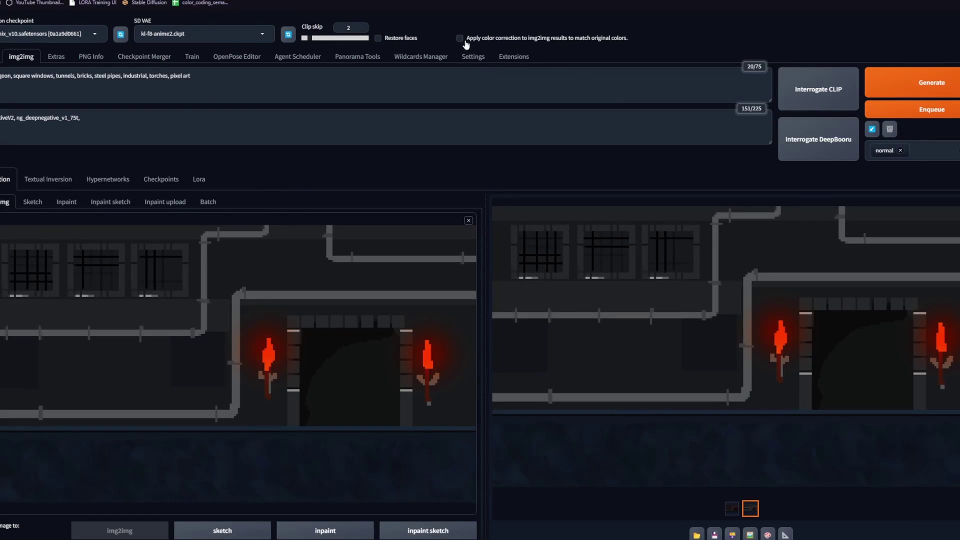
left_click(460, 39)
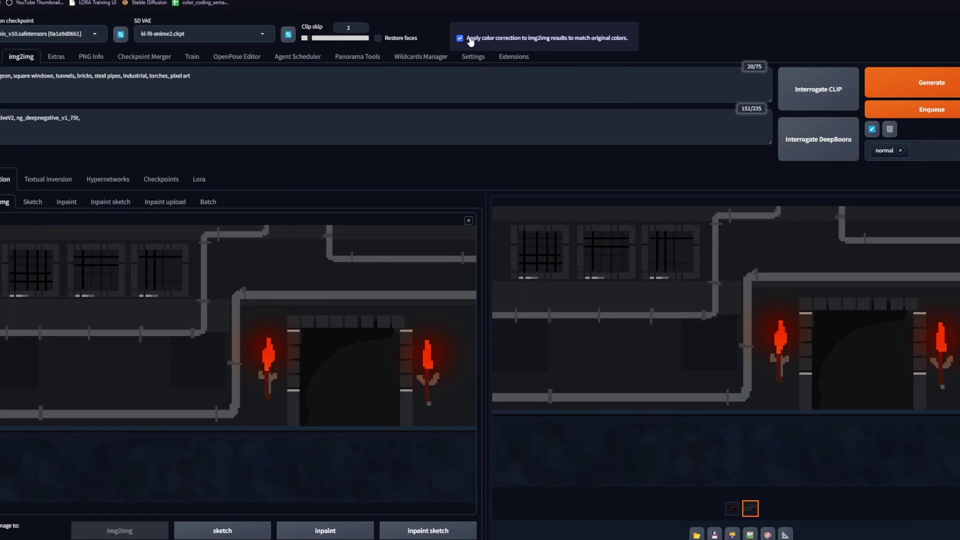
left_click(931, 82)
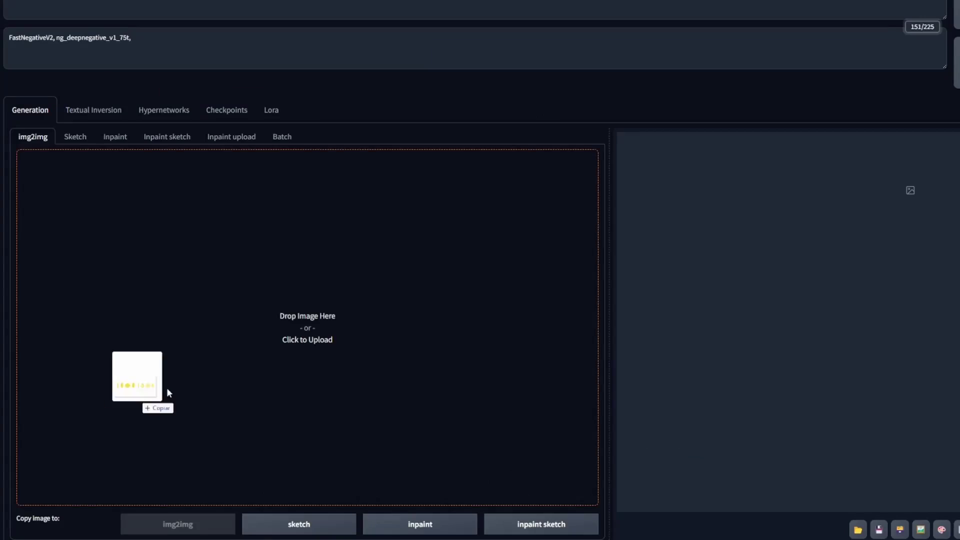
- Load the coin image into img2img and lower denoising strength to 0.78
left_click_drag(167, 389, 465, 372)
scroll(101, 201, "down", 10)
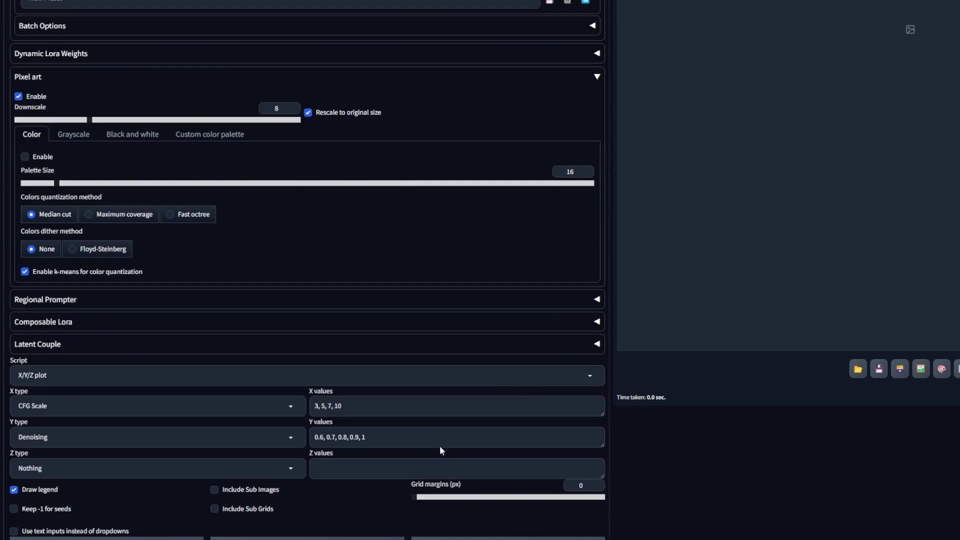
scroll(198, 317, "up", 4)
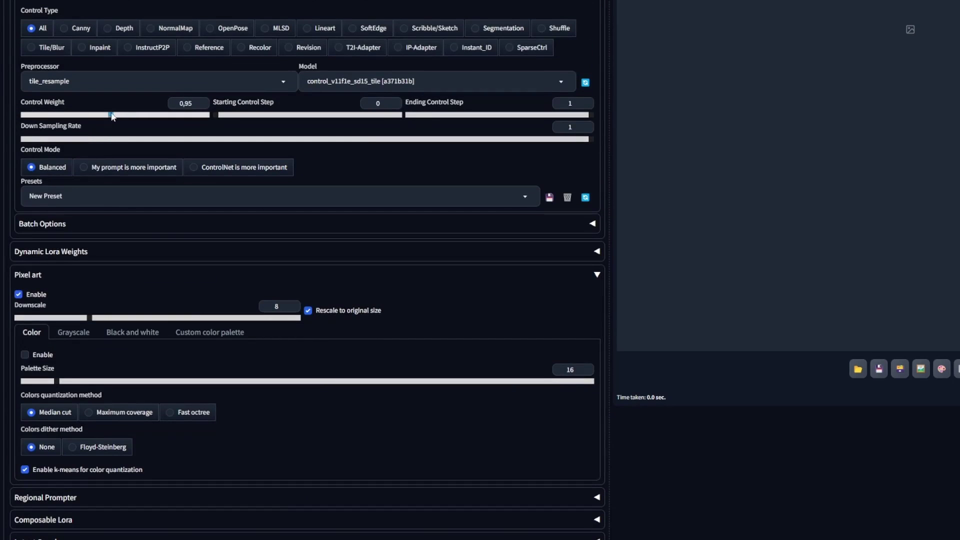
scroll(192, 340, "down", 4)
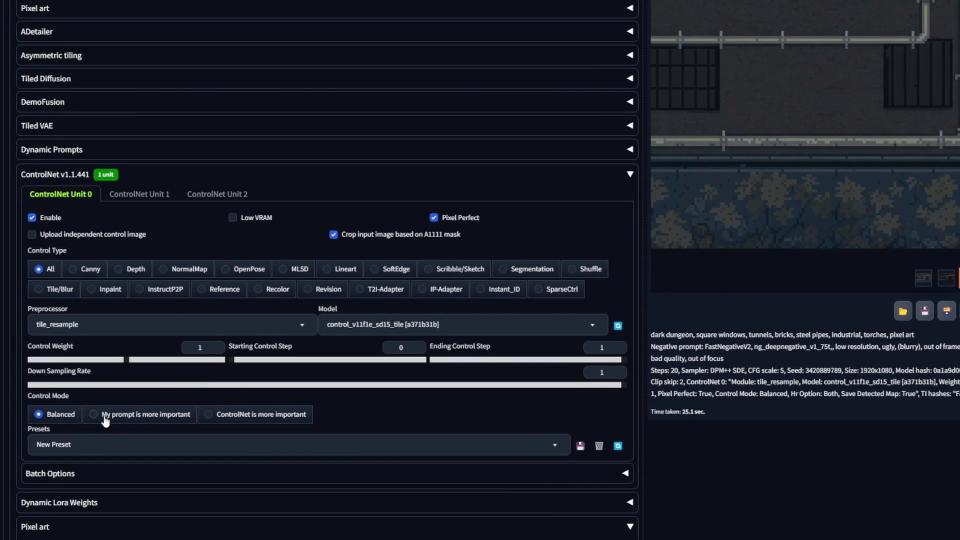
scroll(146, 422, "up", 3)
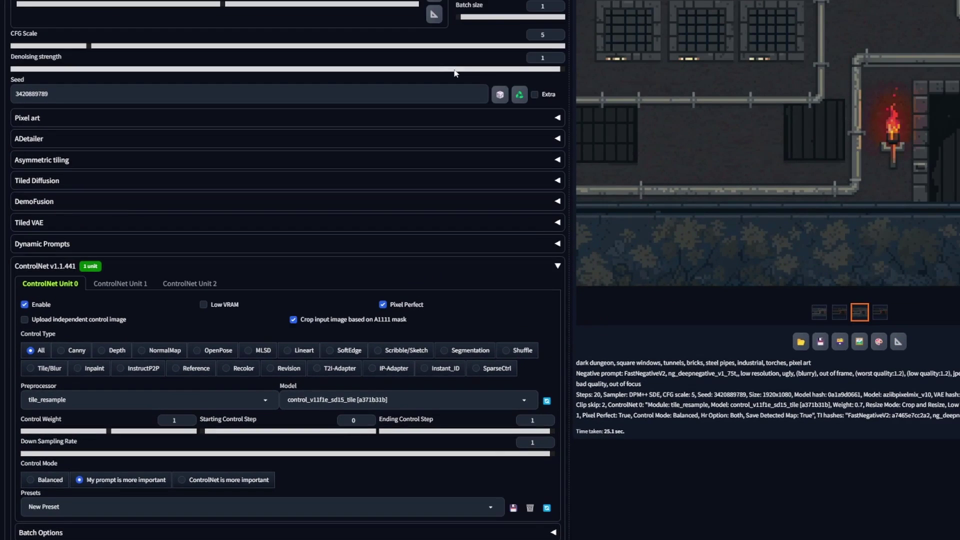
left_click_drag(454, 69, 442, 69)
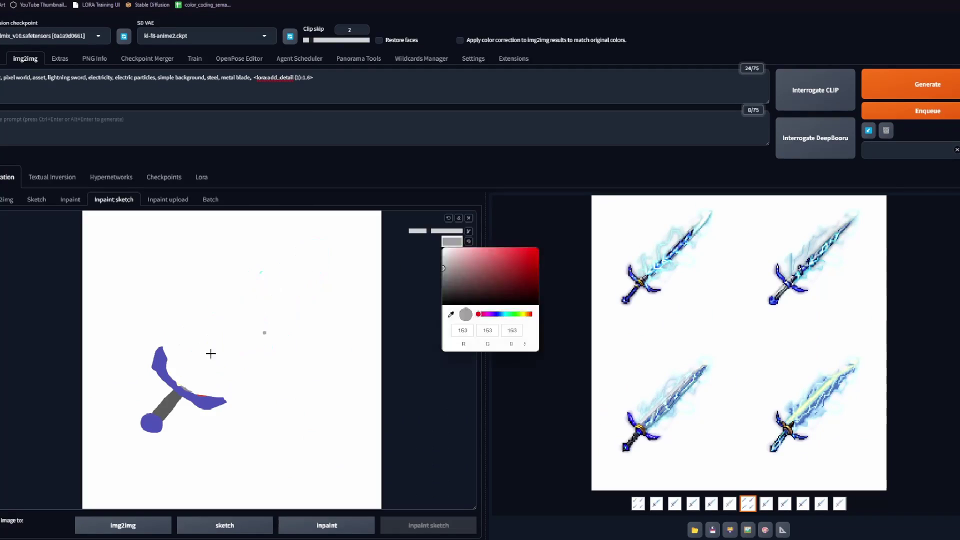
- Paint a grey blade over the sword sketch, generate fire-sword pixel art, then pick red
mouse_move(210, 349)
left_mouse_down()
mouse_move(194, 379)
mouse_move(300, 265)
left_mouse_up()
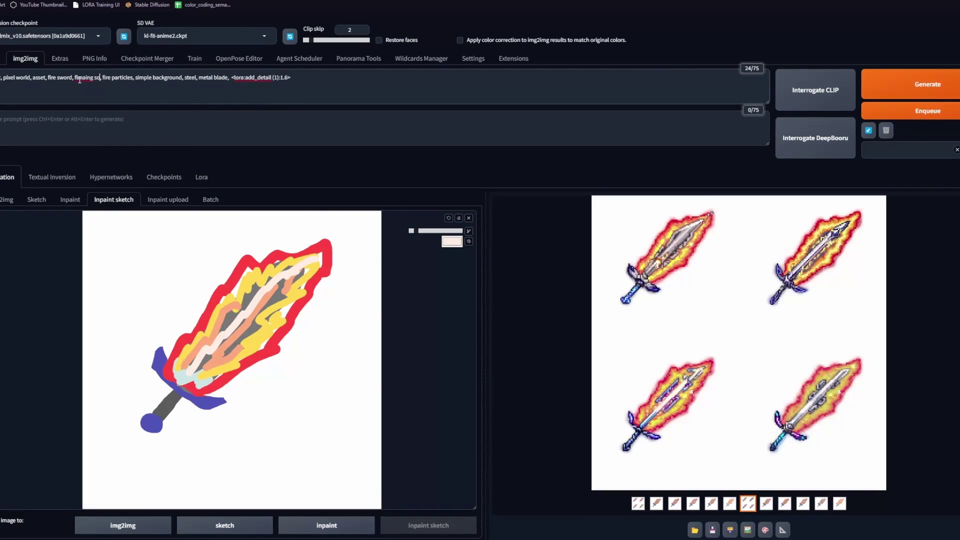
left_click(740, 303)
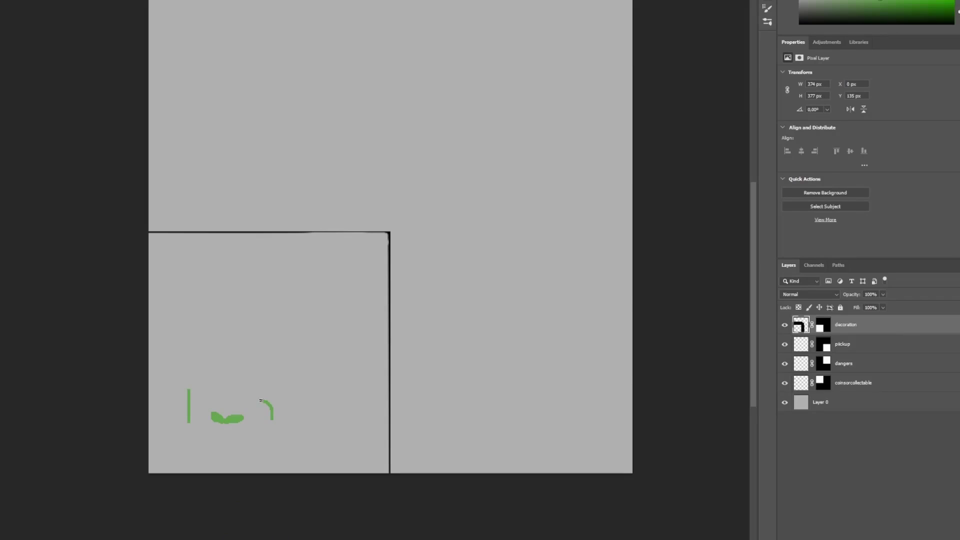
left_click(189, 390)
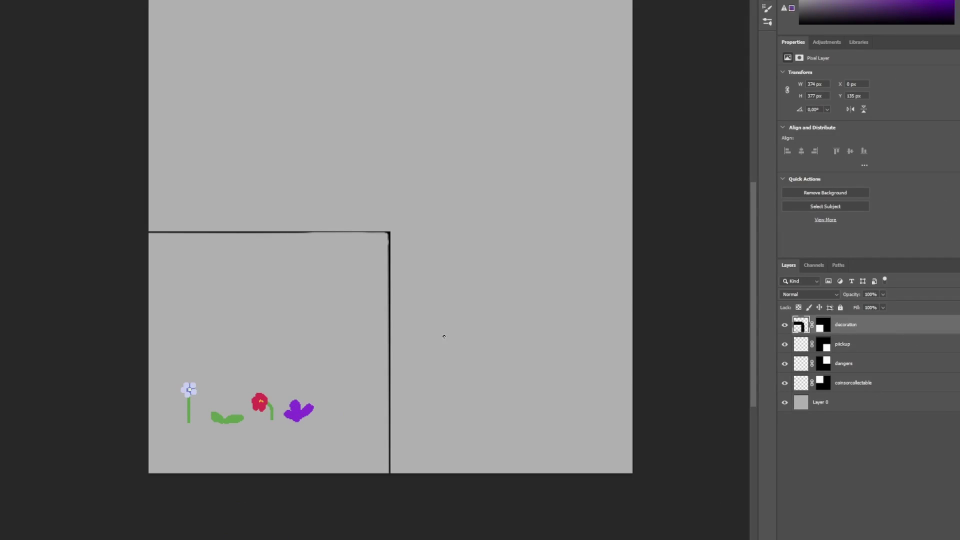
- Paint grey rocks beside the flower and along the bottom, plus brown wooden planks
left_click_drag(332, 418, 347, 414)
left_click_drag(180, 452, 235, 452)
left_click_drag(180, 326, 180, 285)
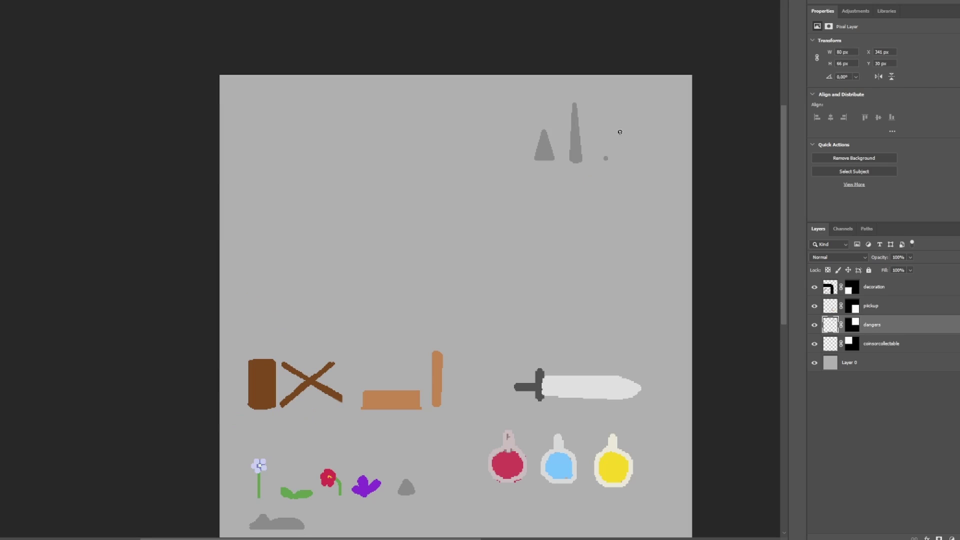
- Paint spikes, a saw blade and a brown plank, then load the dangers sketch into img2img
left_click_drag(602, 160, 674, 159)
left_click_drag(490, 210, 567, 275)
left_click(527, 238)
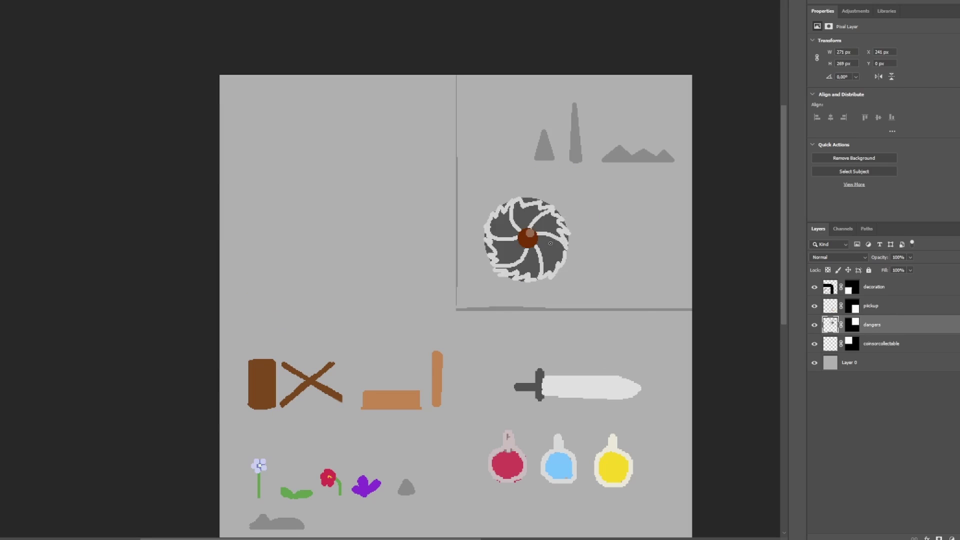
left_click_drag(383, 208, 440, 209)
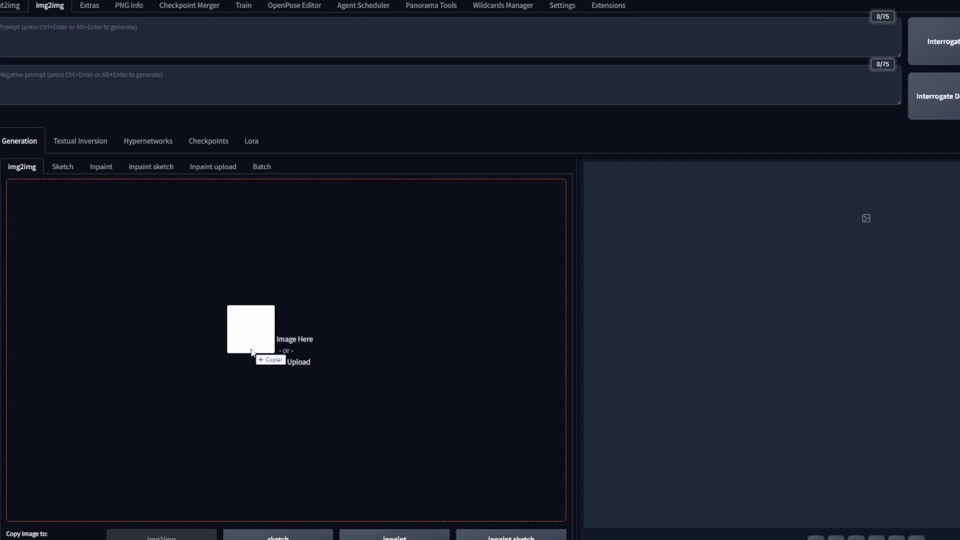
left_click_drag(257, 342, 216, 288)
- Lock image proportions, paste the rusty chains, saws and spikes prompt, and set add_detail LoRA to 1.35
scroll(356, 388, "down", 6)
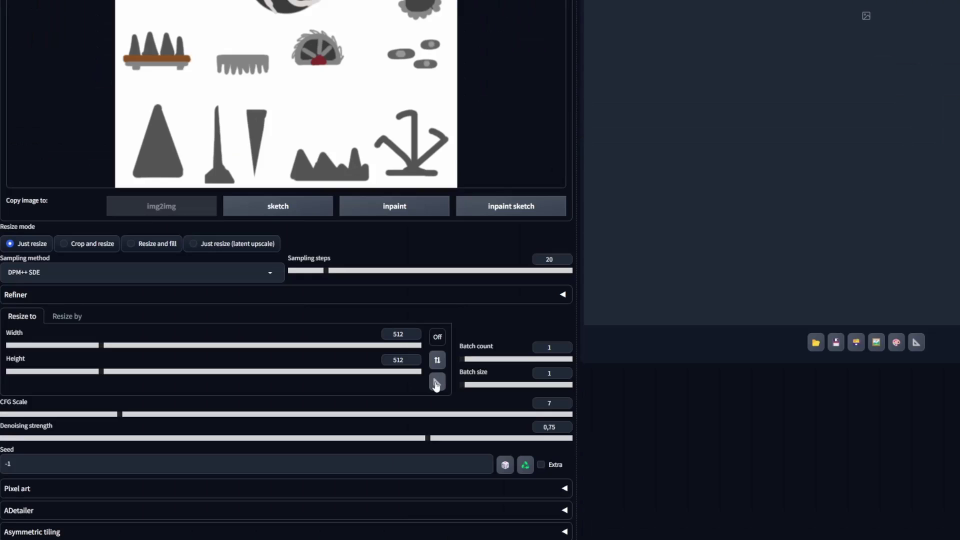
left_click(437, 360)
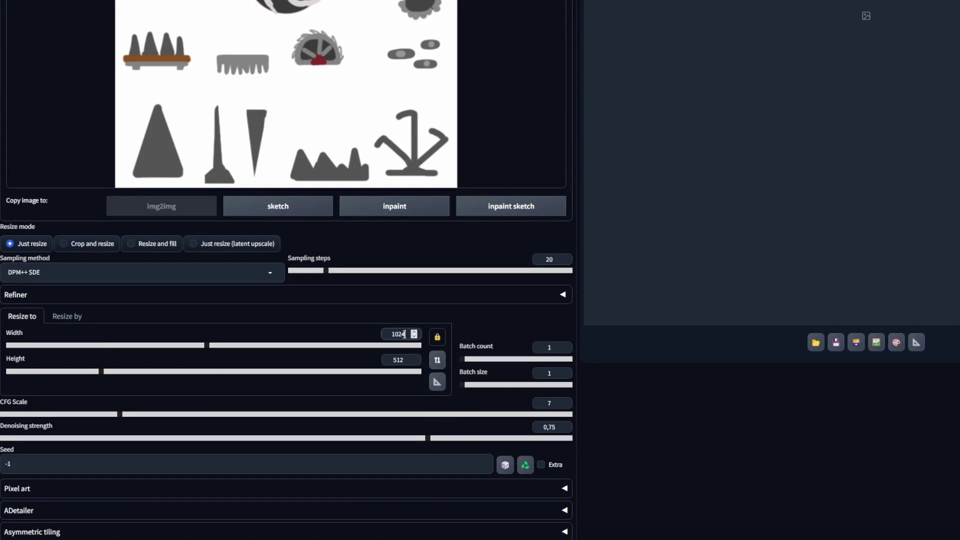
scroll(292, 313, "up", 7)
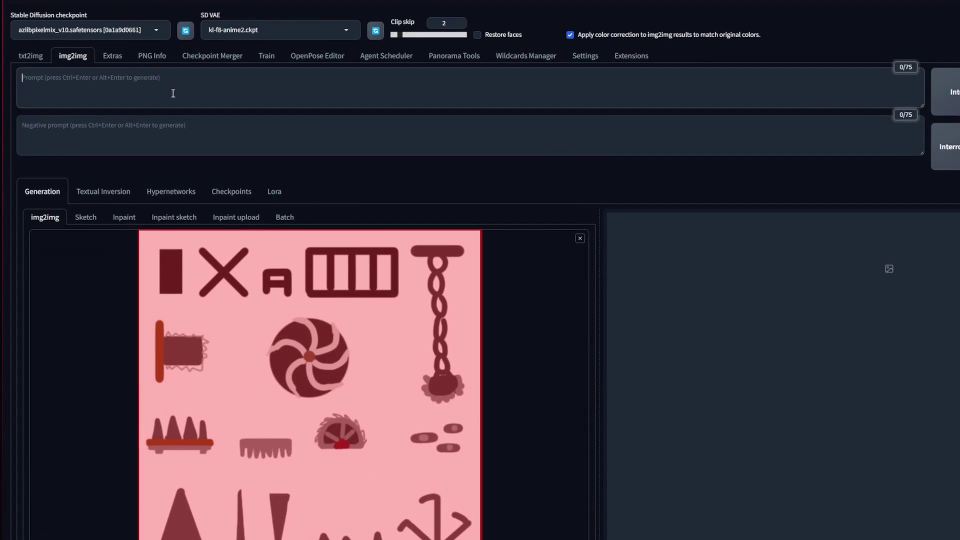
type("pixel art, pixel world, platformer game, side view, pixel art, <lora:add_detail (1):1.2> game assets, chains, metal, rusty, saw, rotatory saw, spikes, metallic spikes, chainsaw")
left_click(37, 89)
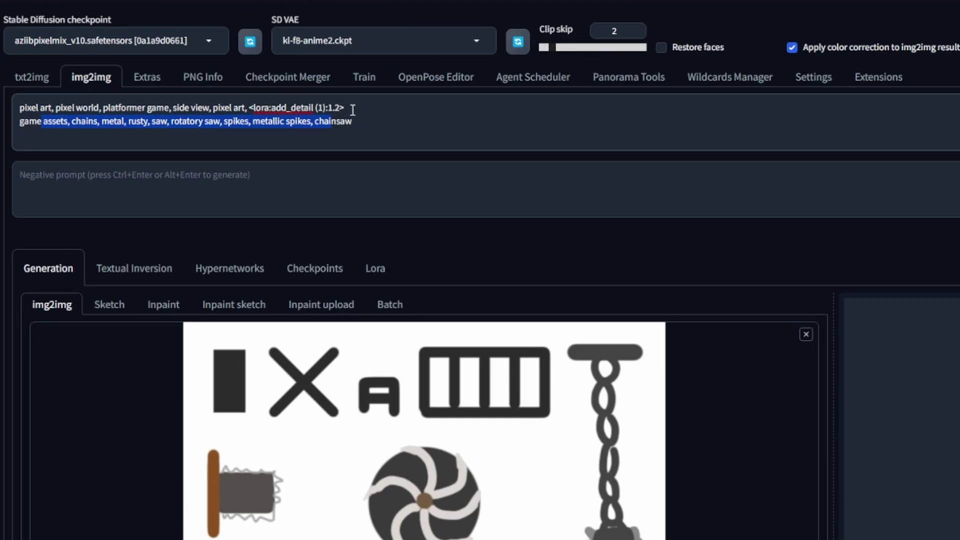
left_click(332, 107)
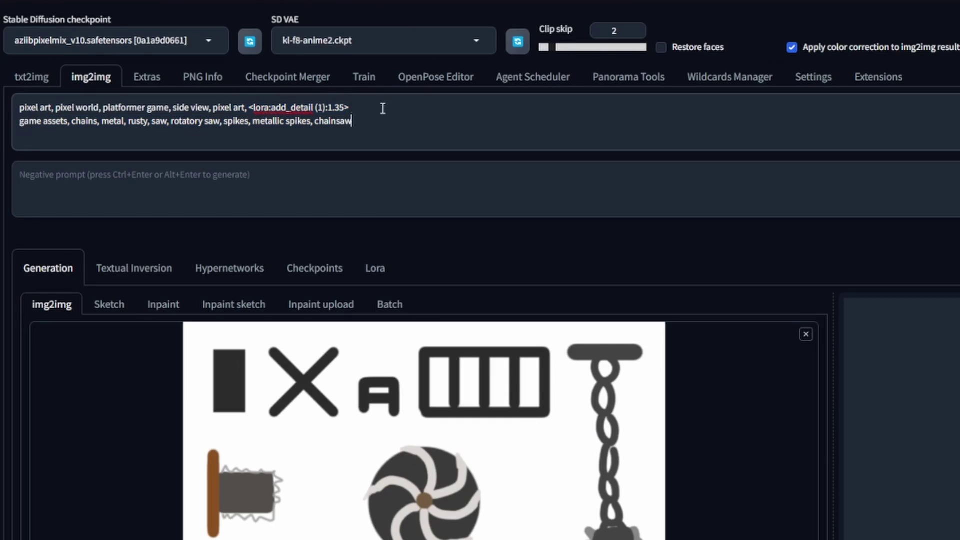
left_click(302, 189)
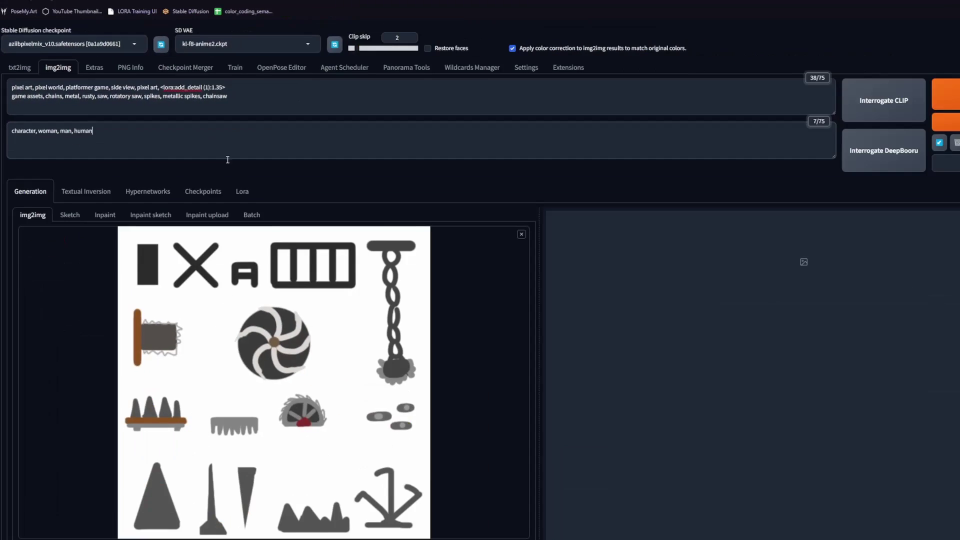
- Enable ControlNet Unit 0 as Tile/Blur at weight 0.7 and ending step 0.39, then enable Pixel Perfect on Unit 1
scroll(59, 452, "down", 10)
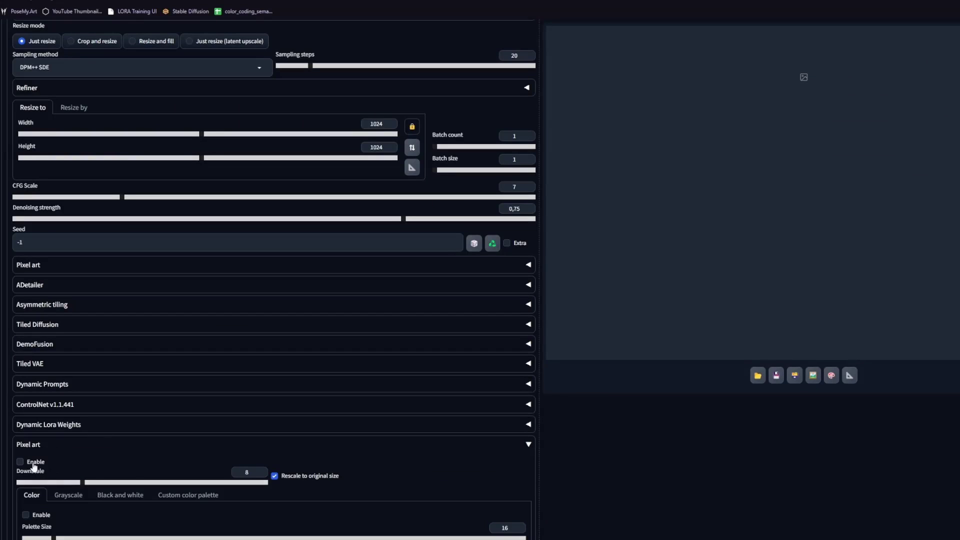
left_click(46, 445)
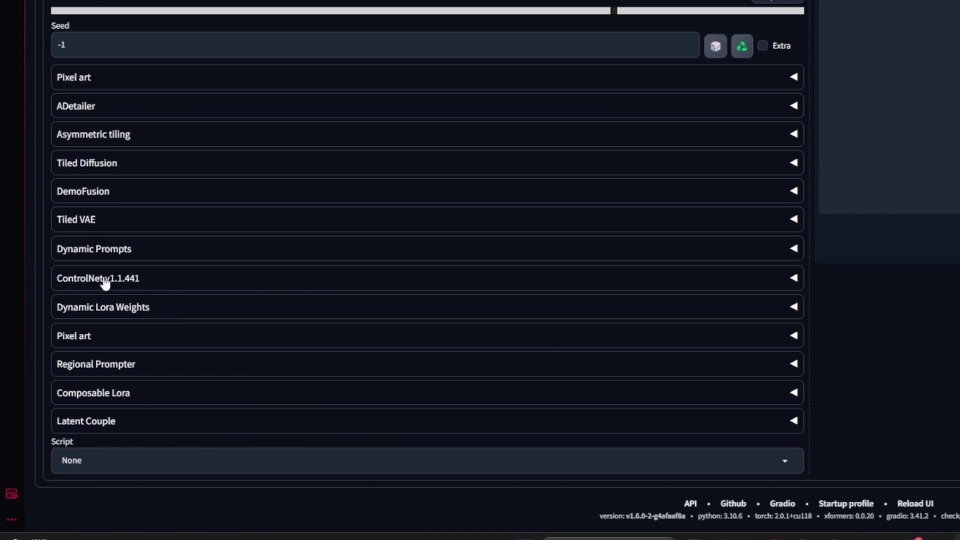
left_click(104, 282)
scroll(167, 281, "down", 4)
left_click(70, 128)
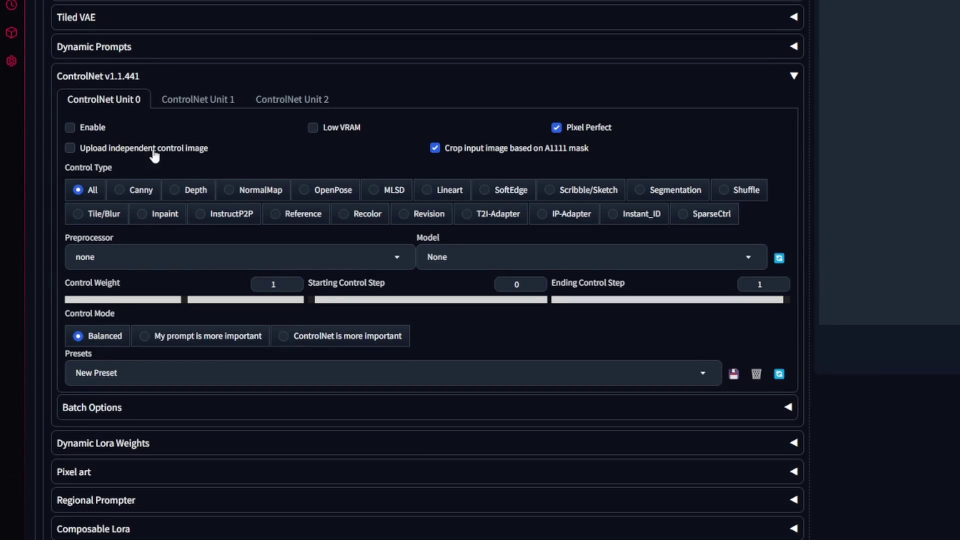
left_click(94, 219)
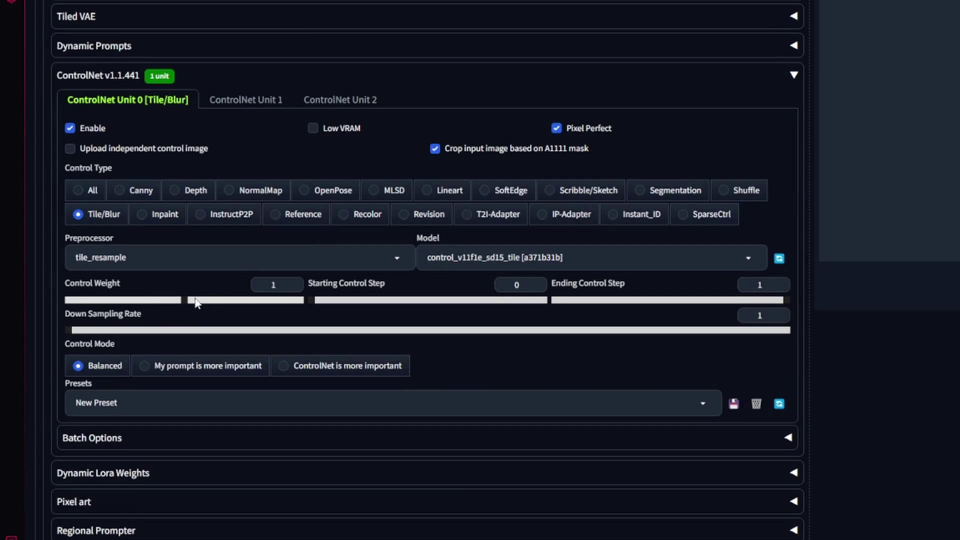
left_click_drag(182, 301, 149, 301)
left_click_drag(682, 301, 627, 301)
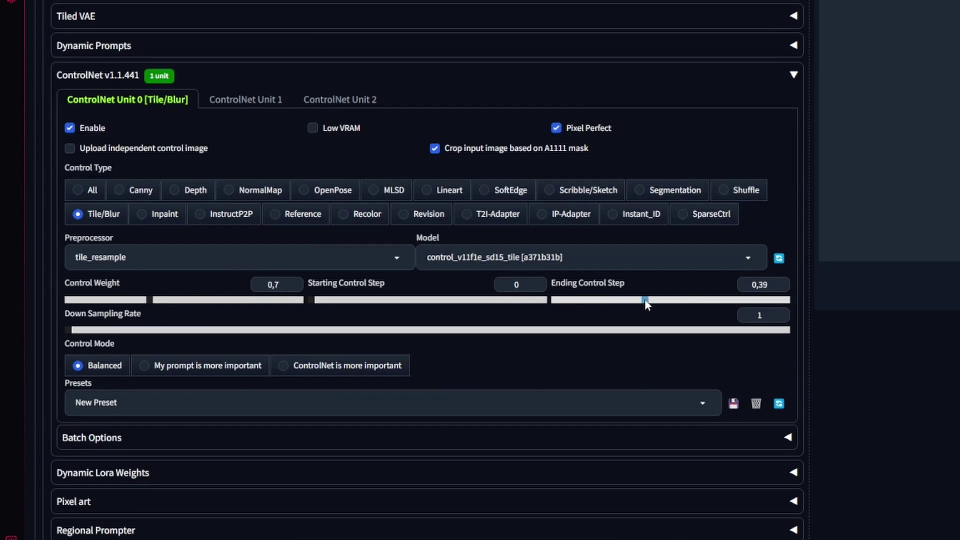
left_click(243, 105)
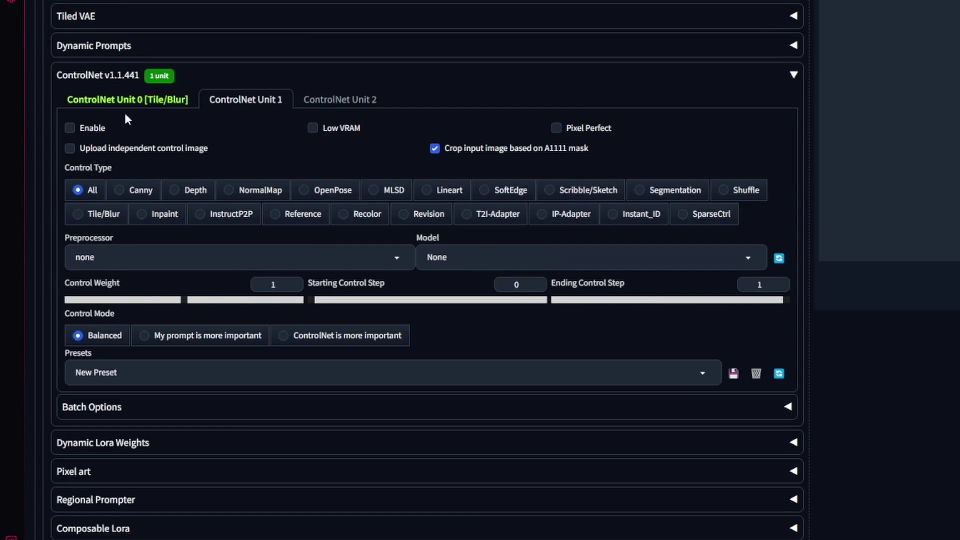
left_click(557, 128)
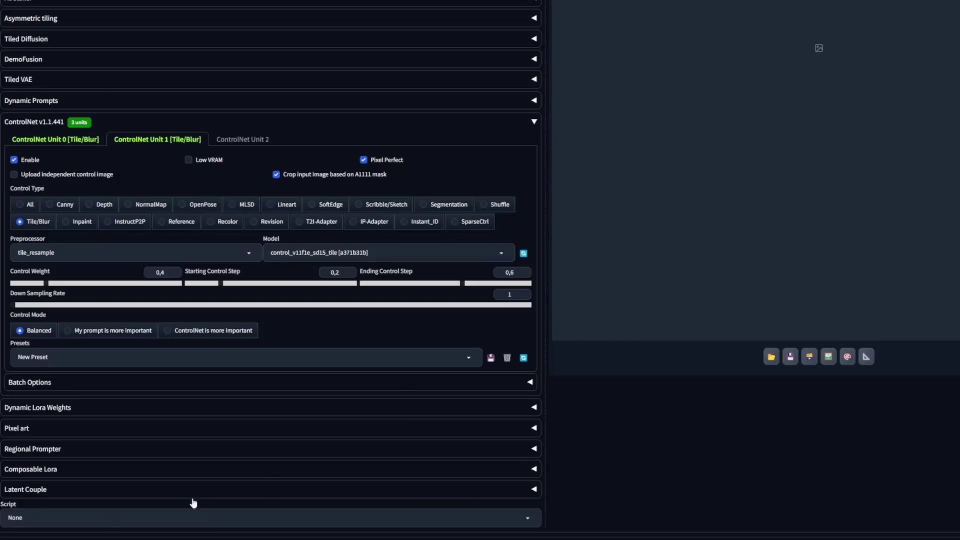
- Select the X/Y/Z plot script from the Script dropdown
left_click(89, 516)
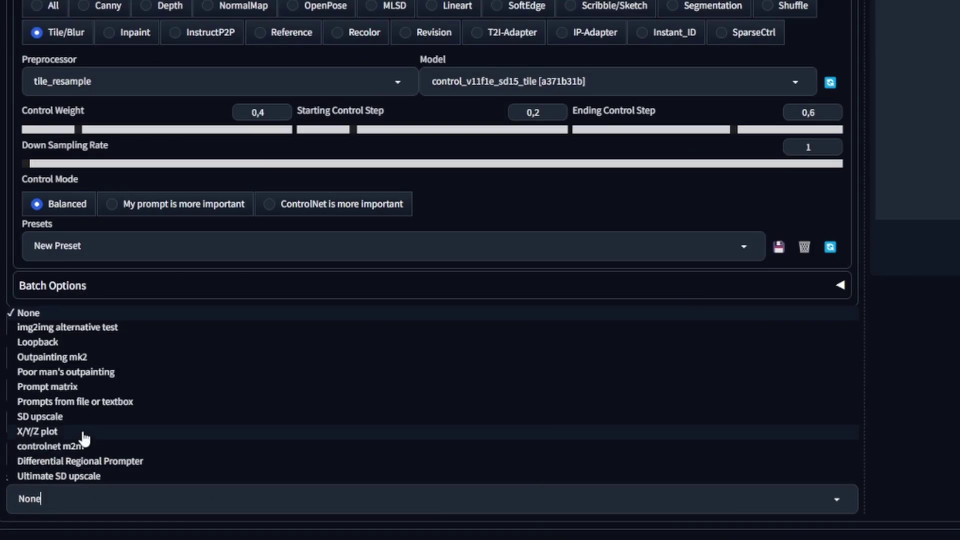
left_click(20, 475)
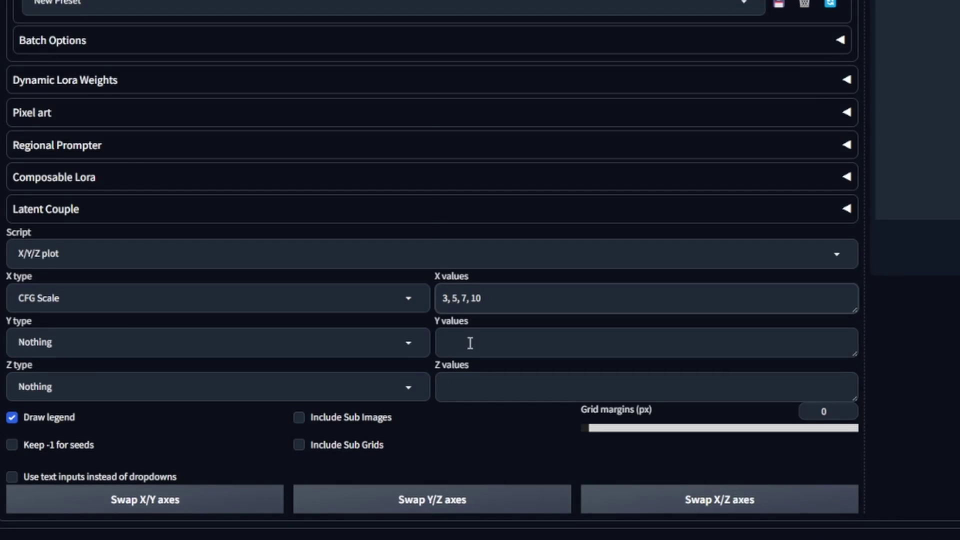
- Set the Y axis to Denoising with values 0.6, 0.7, 0.85
left_click(470, 342)
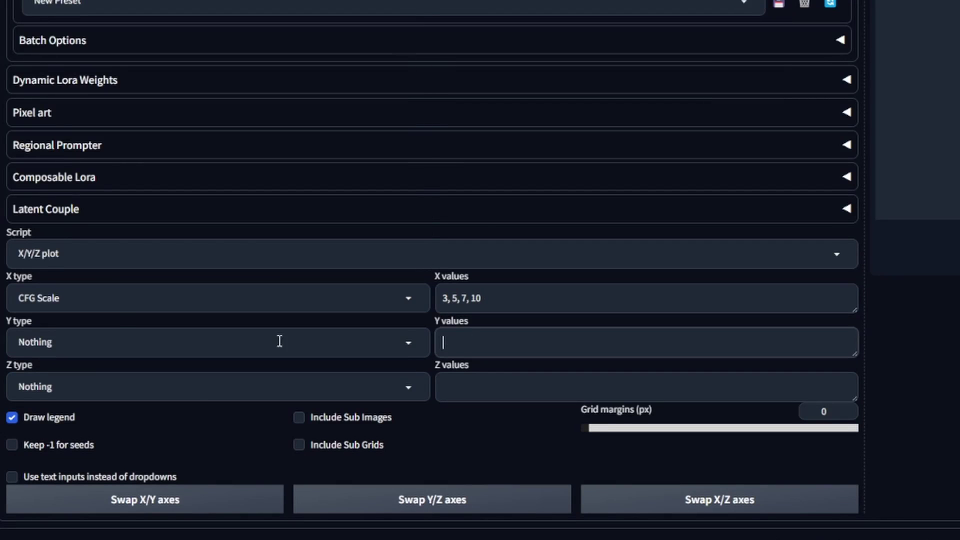
left_click(279, 342)
left_click(40, 21)
left_click(508, 342)
type("0.6, 0.7, 0.85, 1")
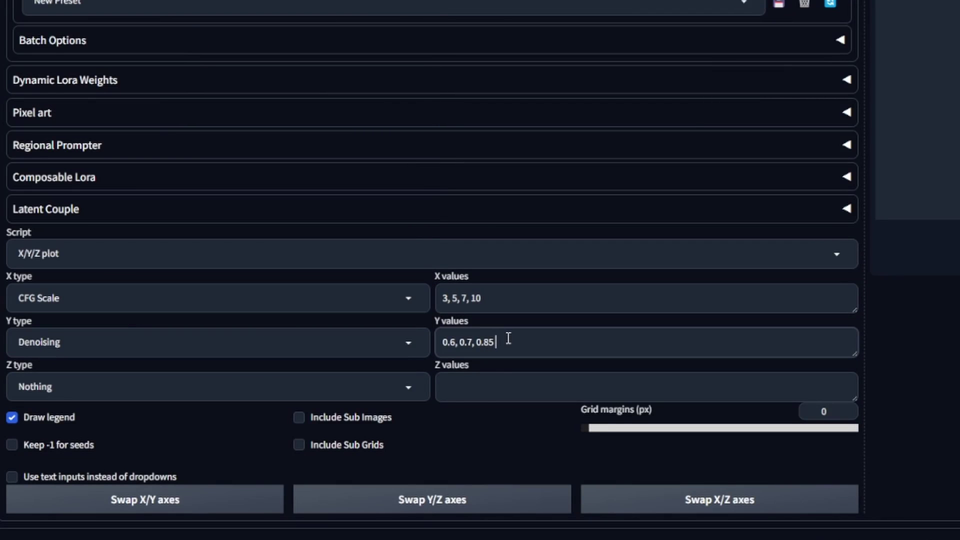
scroll(879, 425, "up", 15)
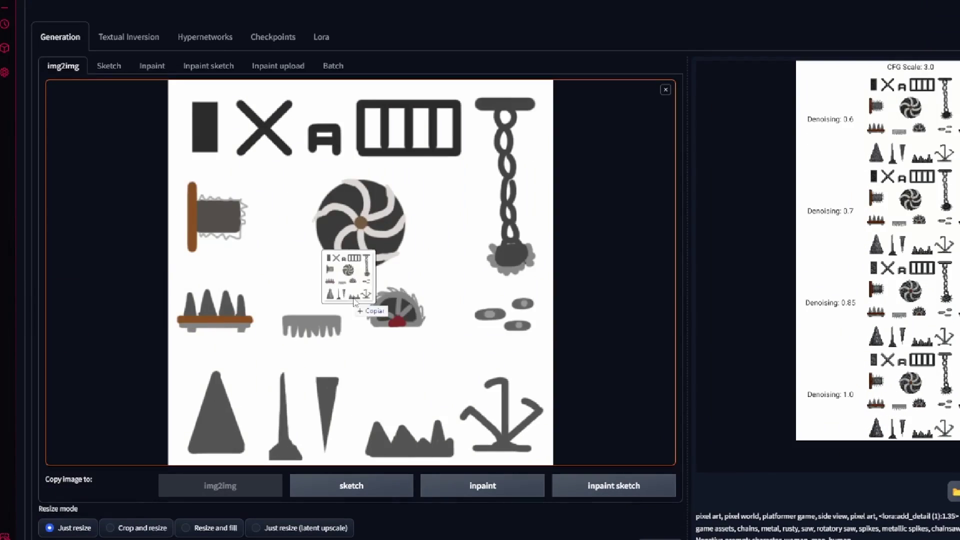
- Load a generated sprite sheet as input and set Unit 0 to weight 0.6, ending step 0.54
left_click_drag(369, 306, 365, 300)
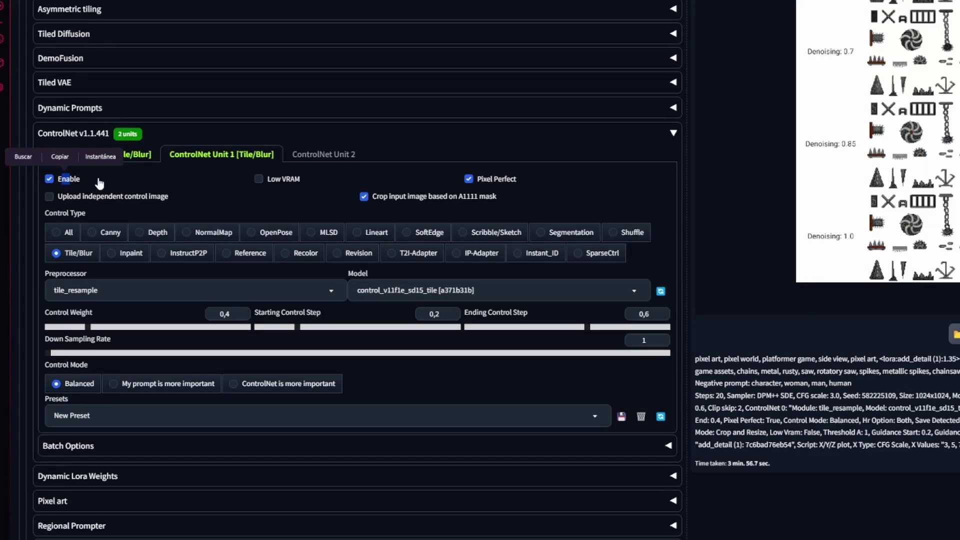
left_click(91, 156)
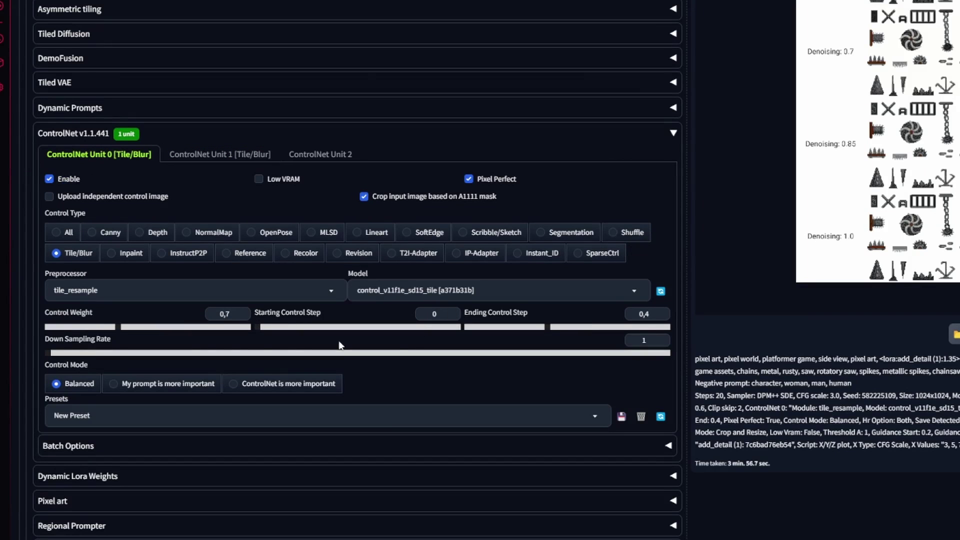
left_click_drag(112, 327, 109, 325)
left_click_drag(548, 327, 574, 326)
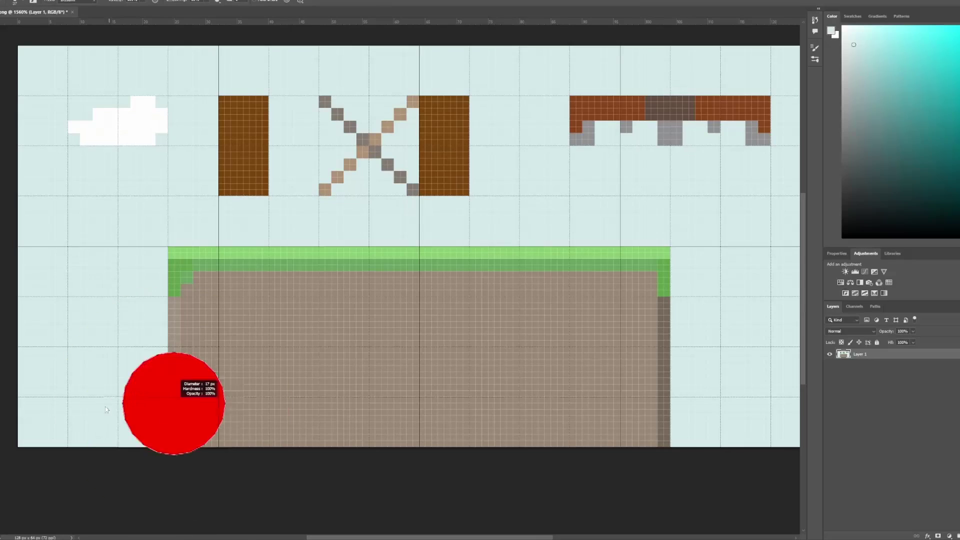
- Erase the platform's bottom band and paint a grey-brown bottom edge
mouse_move(175, 403)
left_mouse_down()
mouse_move(164, 403)
mouse_move(360, 408)
mouse_move(458, 426)
mouse_move(691, 420)
left_mouse_up()
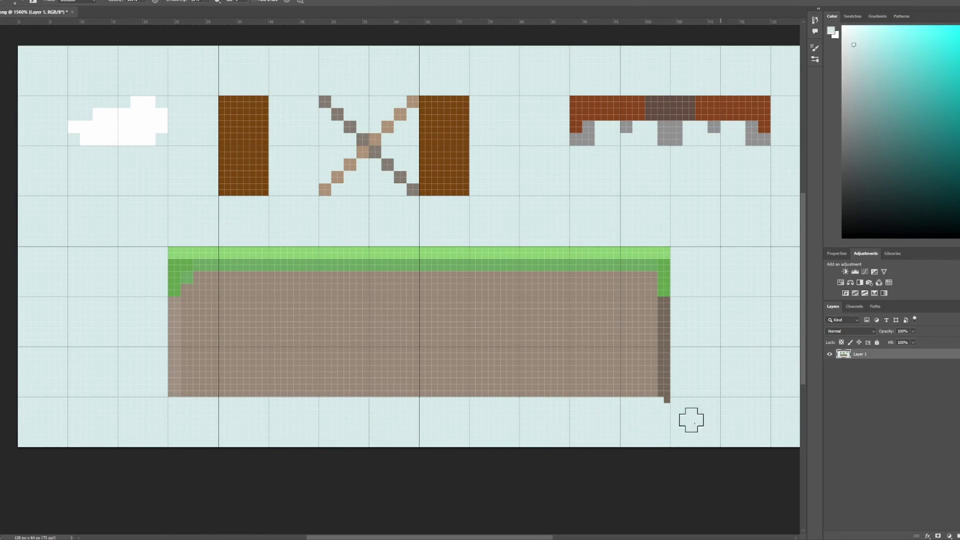
left_click(664, 394, "alt")
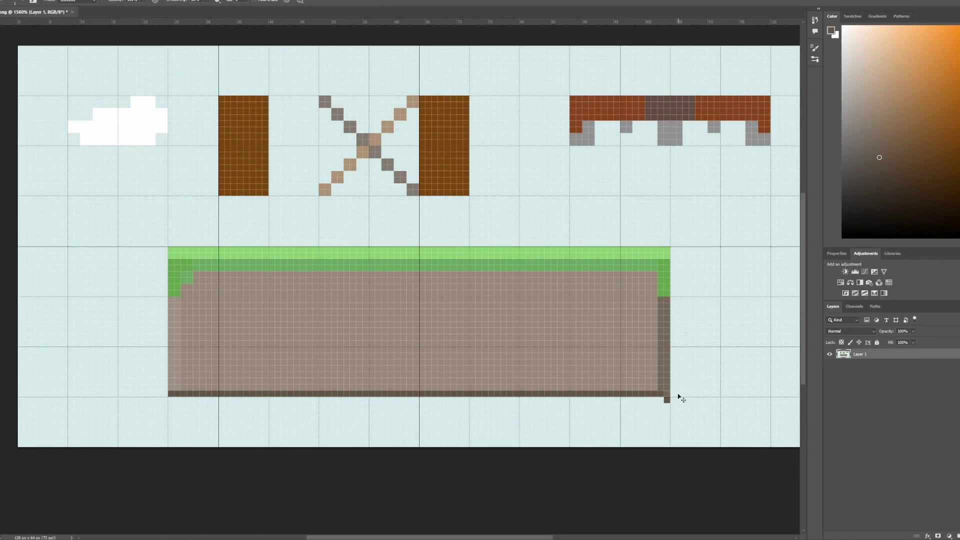
left_click_drag(507, 271, 479, 319)
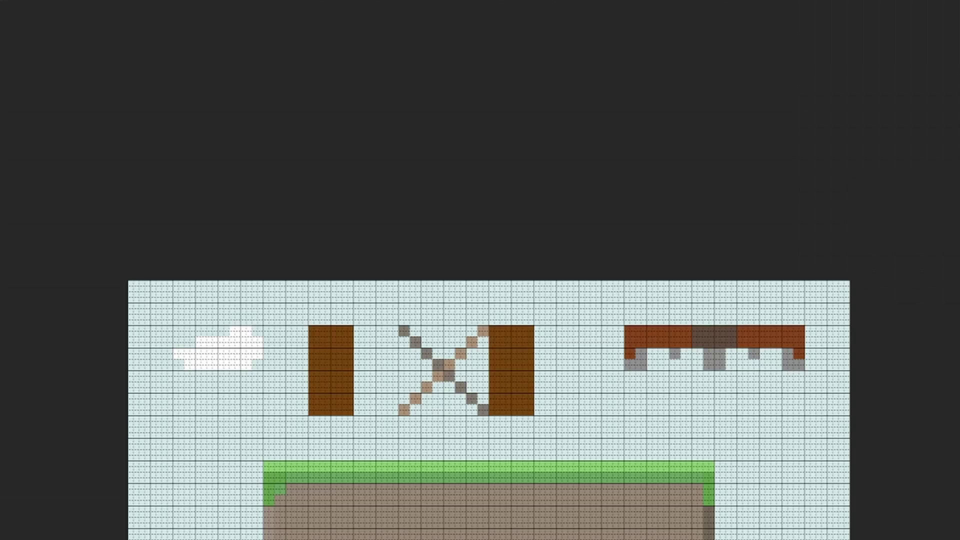
- Resize the image from 1024×512 to 128×64 pixels using a width of 1024/8
key("ctrl+alt+i")
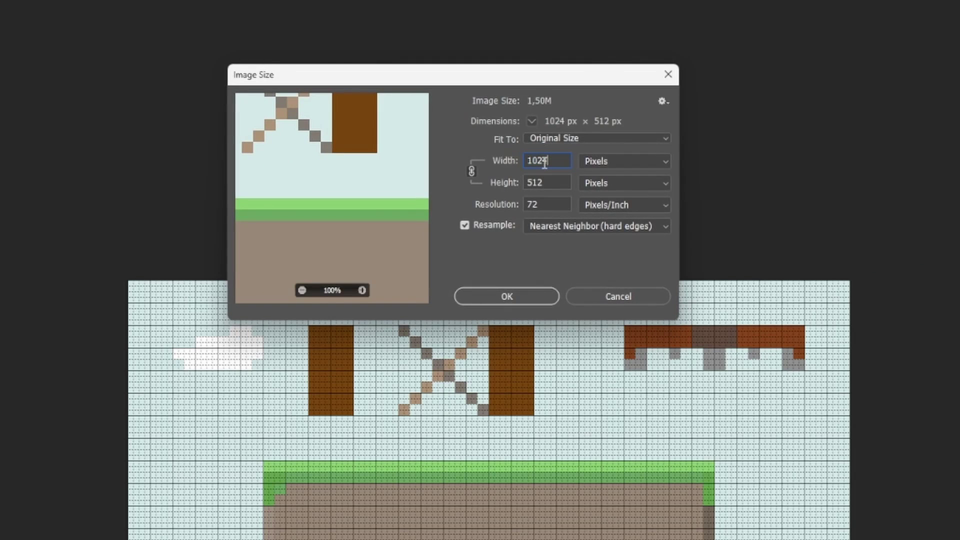
type("/8")
key("Tab")
key("Return")
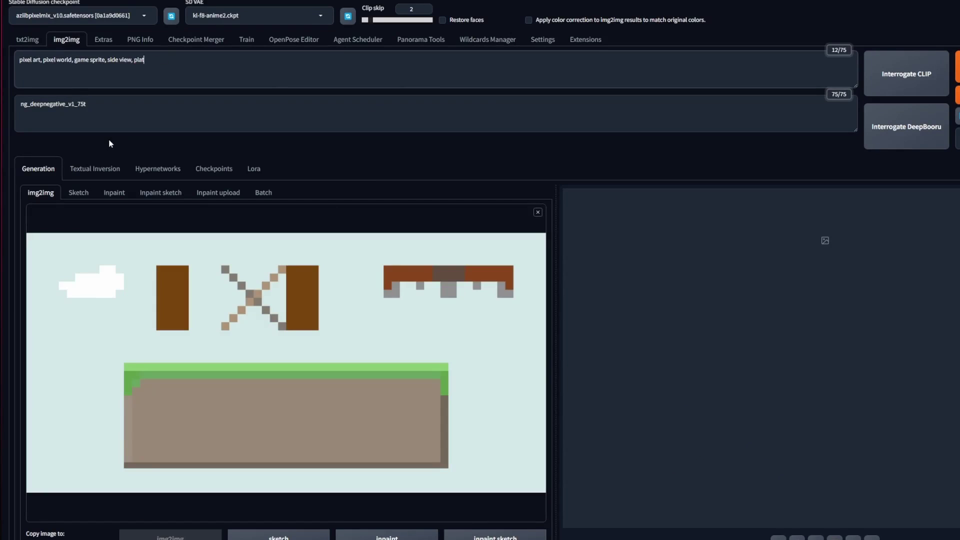
- Insert the add_detail LoRA into the prompt at weight 1.6
left_click(254, 168)
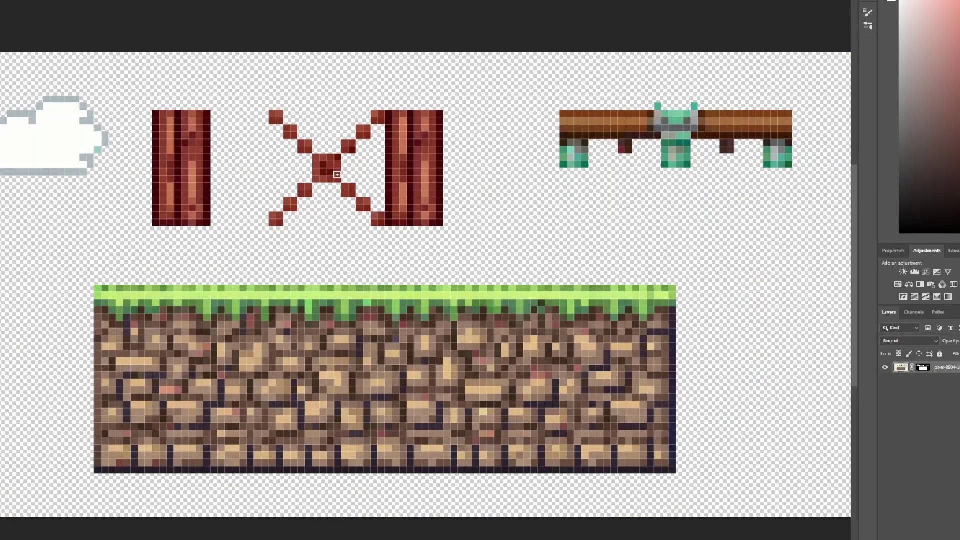
- Zoom out and inspect the generated grid enlarged, then close the preview
key("ctrl+minus")
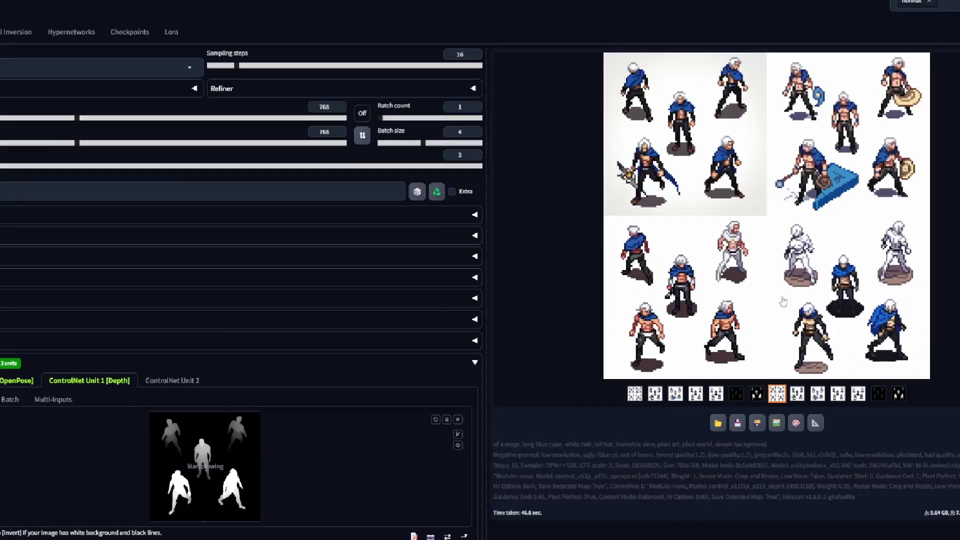
left_click(783, 301)
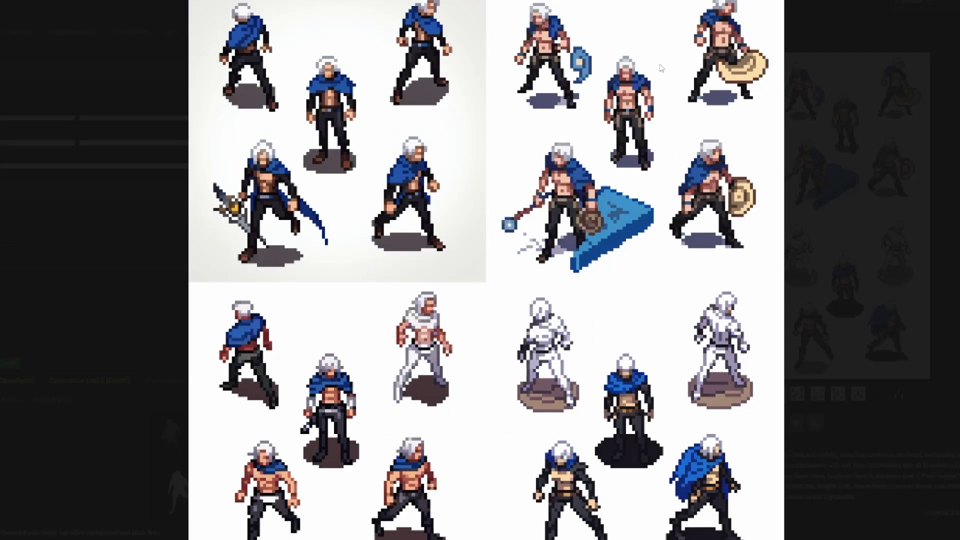
left_click(894, 209)
scroll(895, 209, "up", 3)
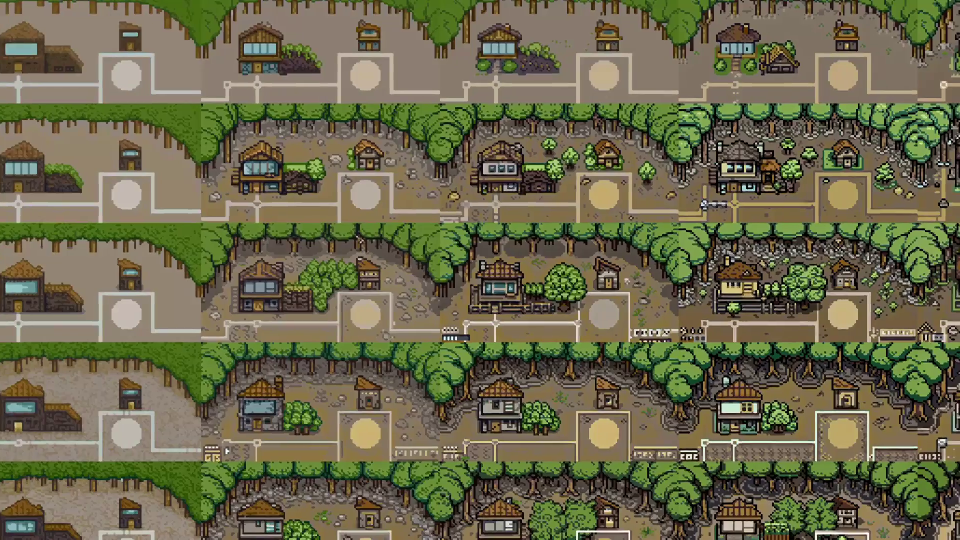